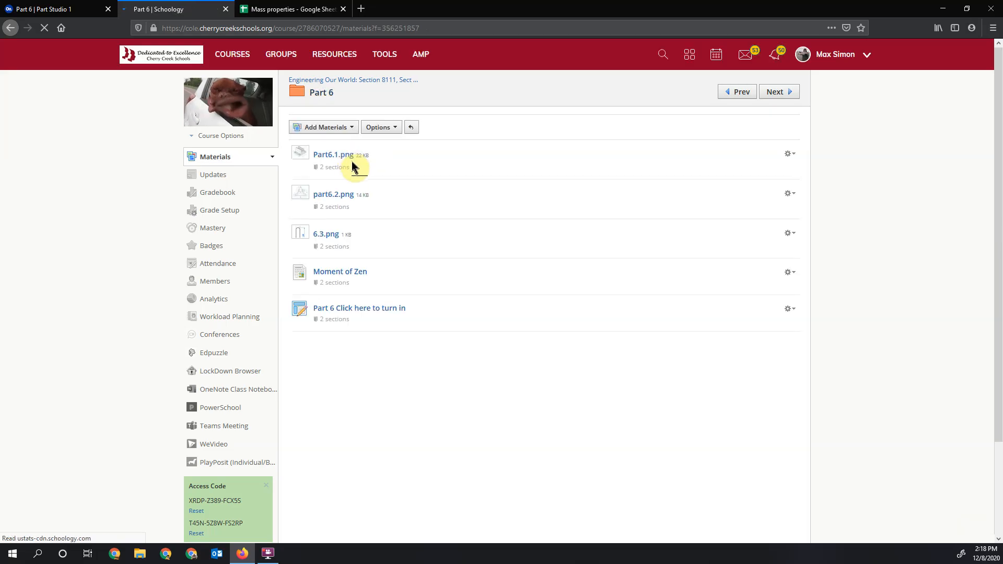
Step: Examine the dimensioned reference drawings Part6.1.png and part6.2.png in the Part 6 course folder
click(341, 156)
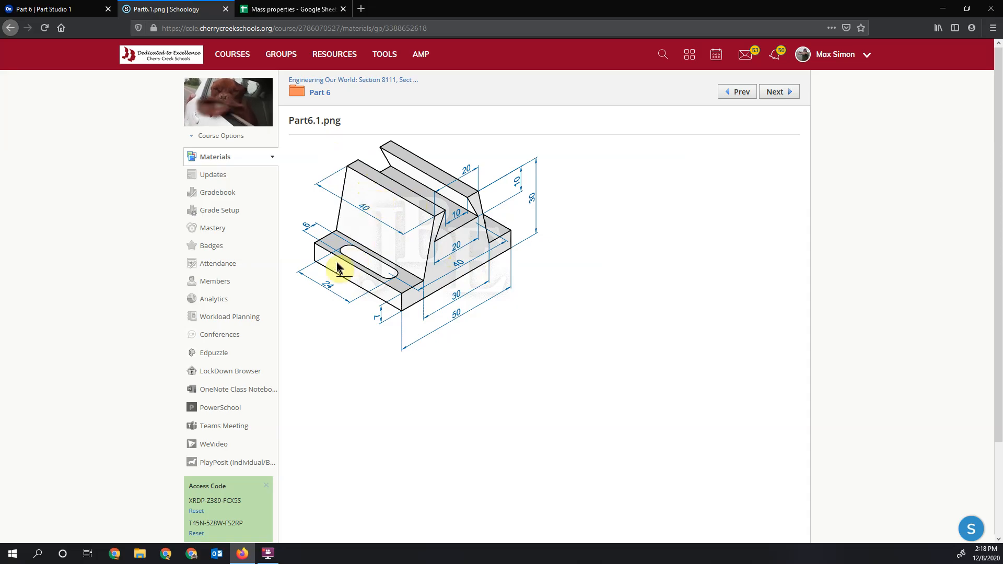
click(324, 95)
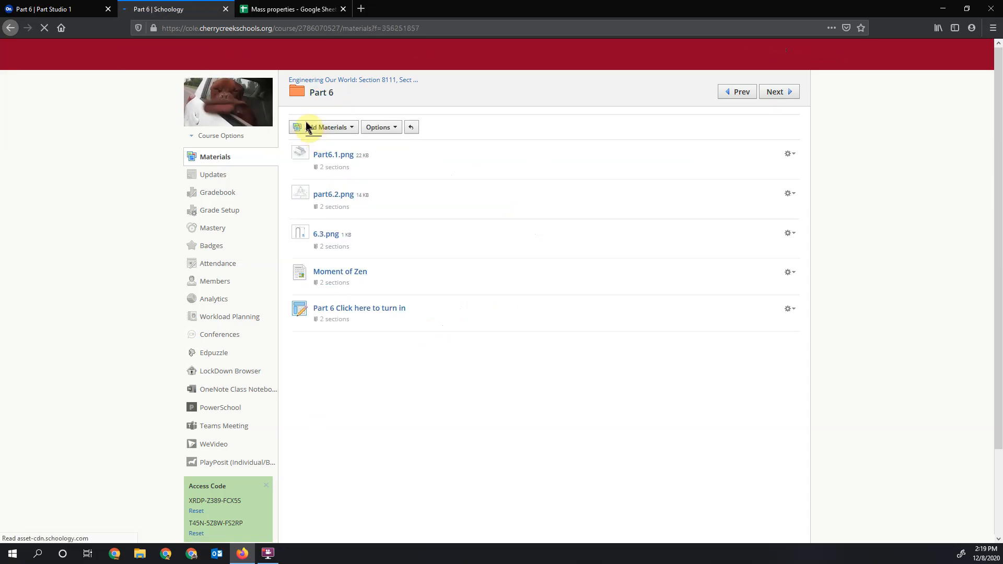
click(330, 195)
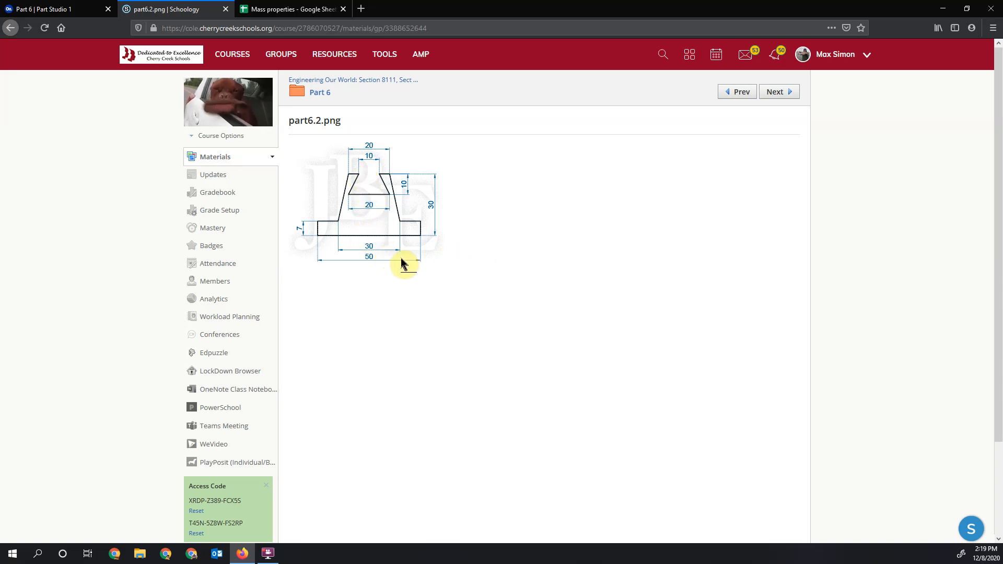
Step: Switch to the Part 6 document in Onshape and start a new sketch on the Front plane
click(44, 15)
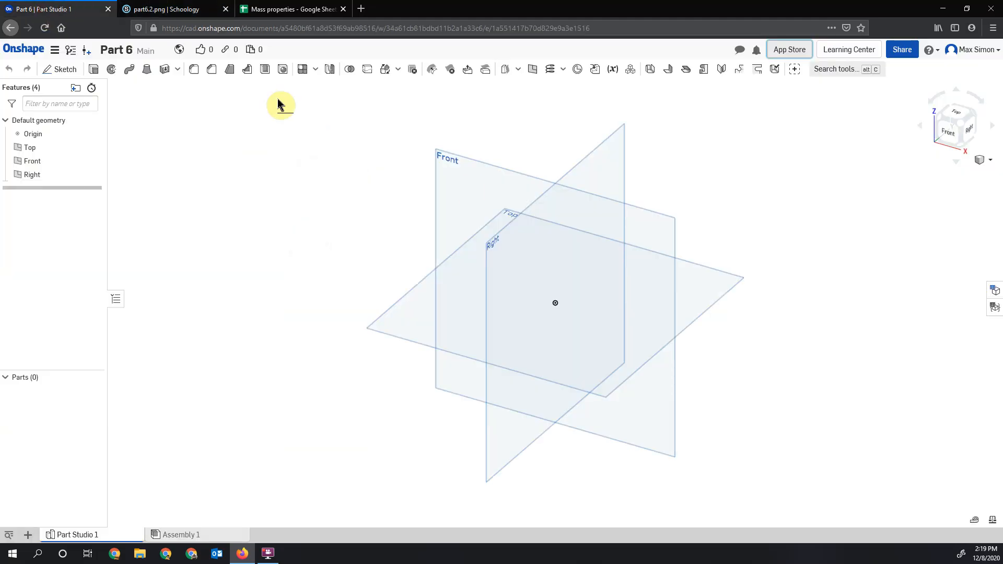
click(946, 132)
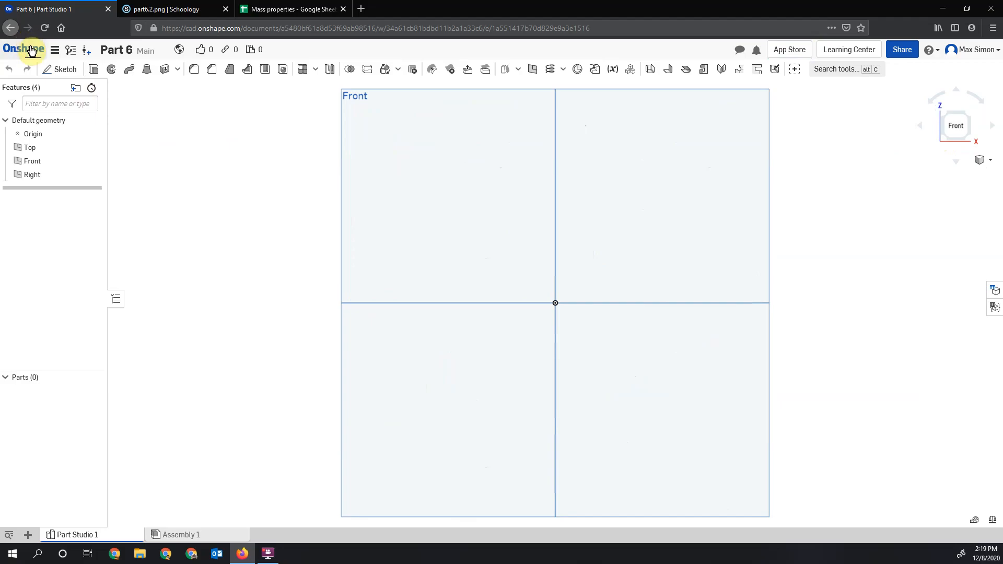
click(58, 69)
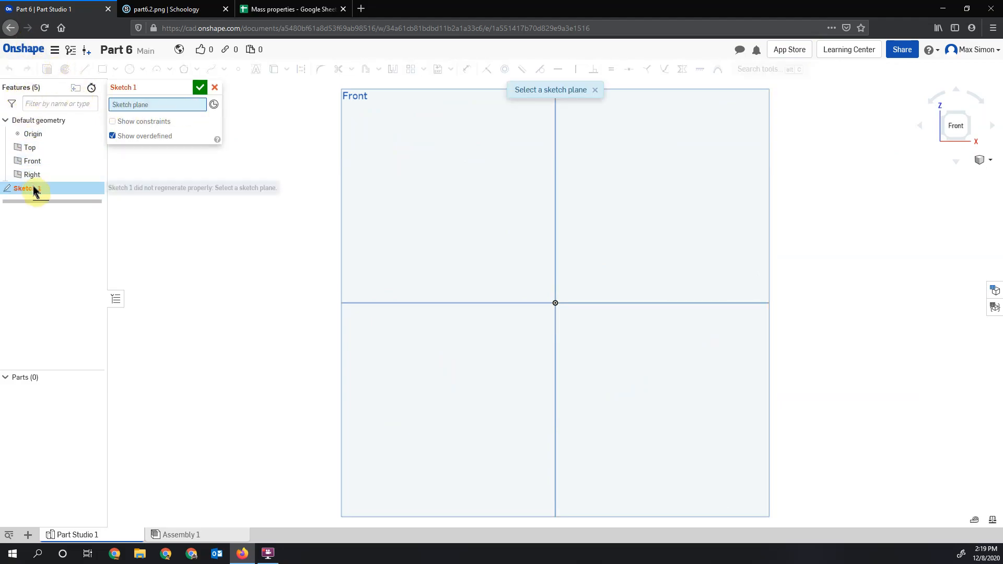
click(457, 211)
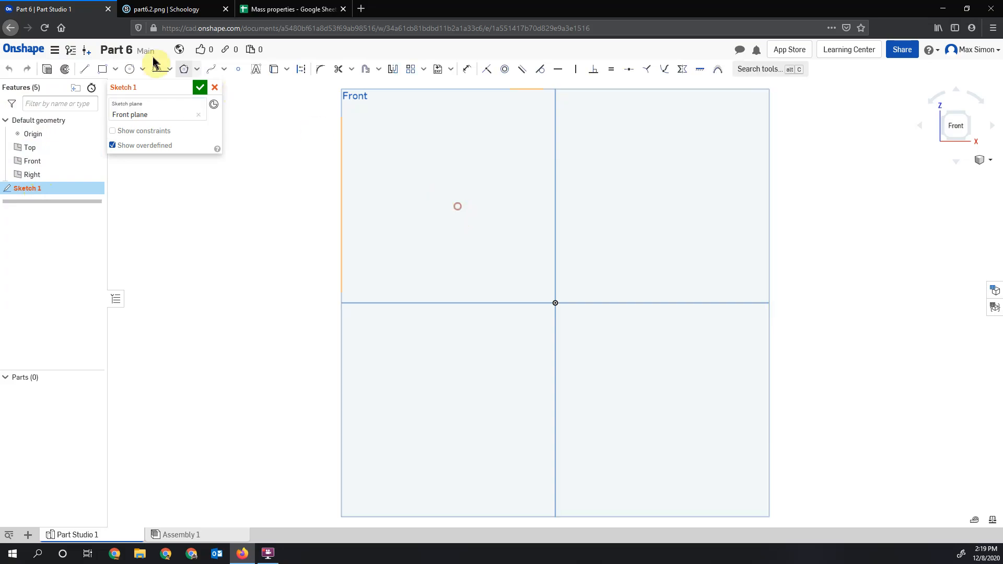
Step: Draw a vertical construction line about 54 mm long upward from the origin
click(84, 70)
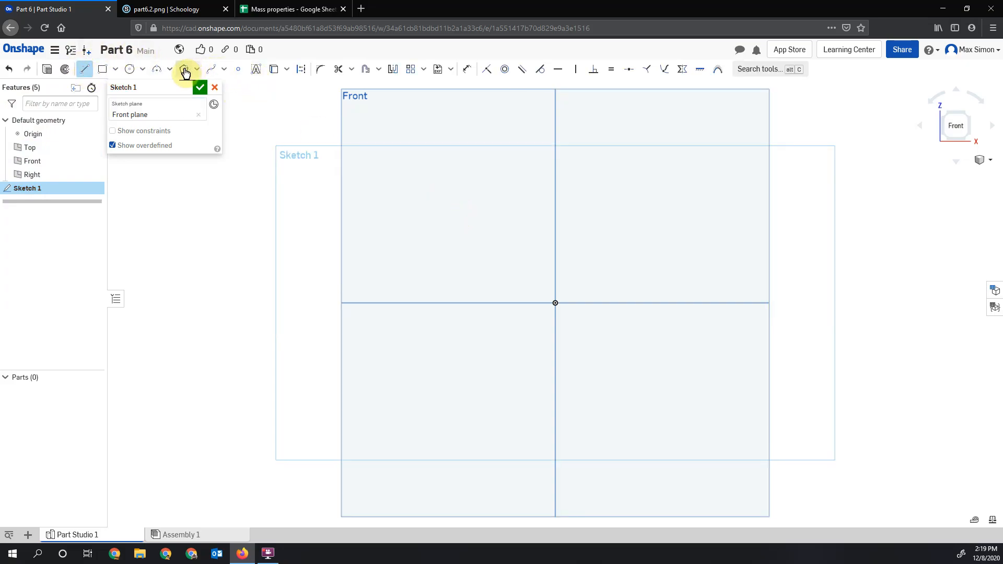
click(301, 70)
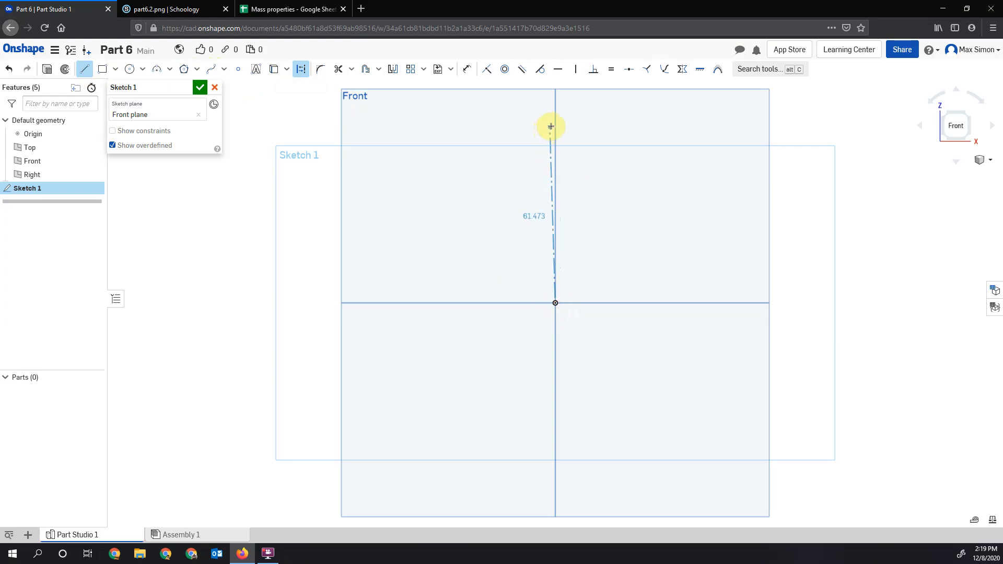
click(557, 150)
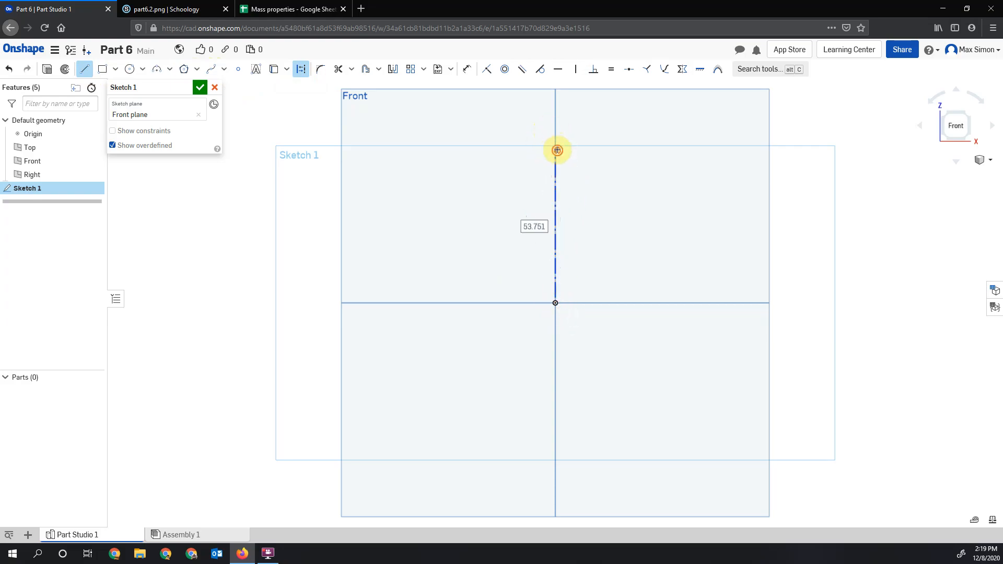
Step: Check the overall height in the part6.2.png drawing and dimension the vertical construction line to 30 mm
click(154, 9)
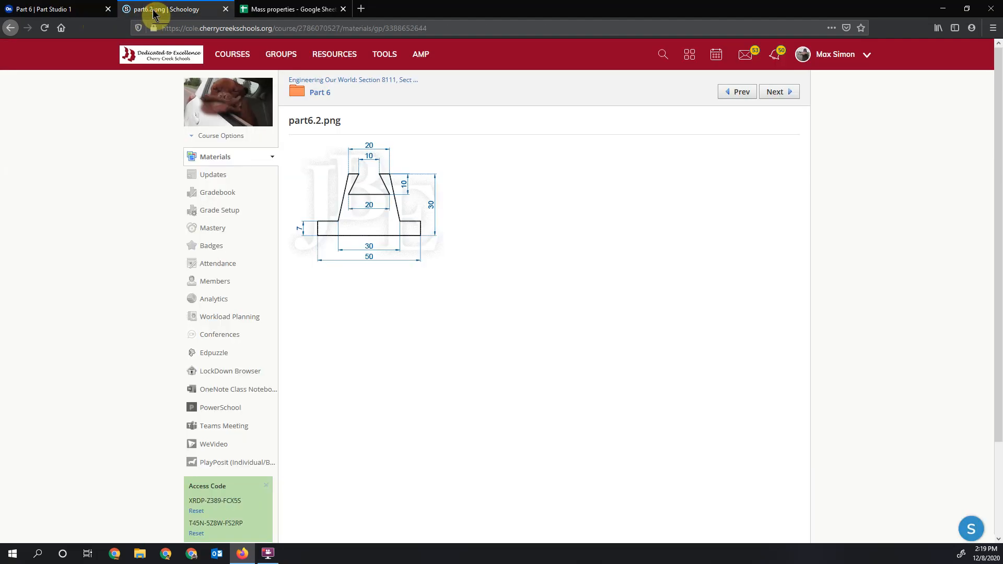
click(21, 10)
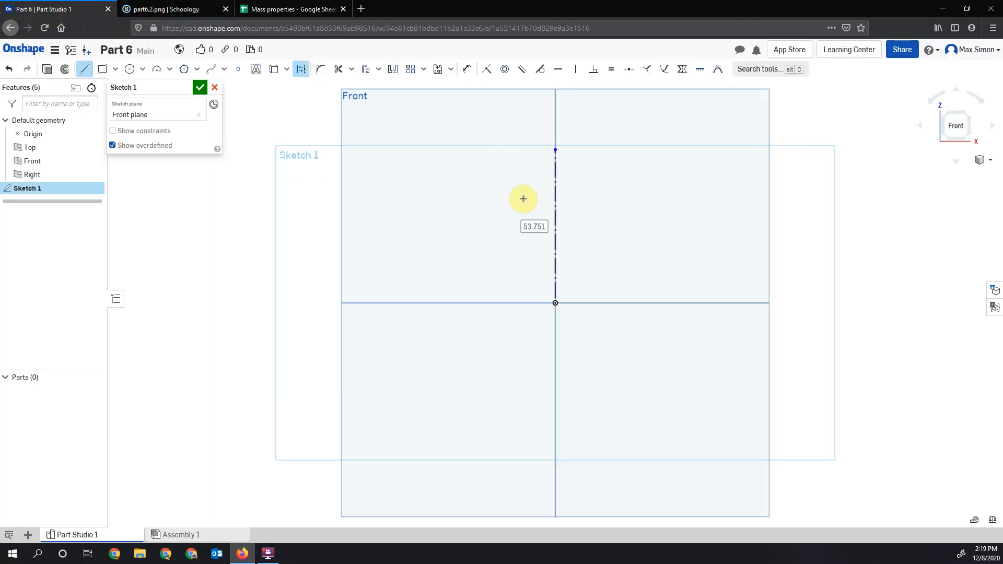
click(466, 69)
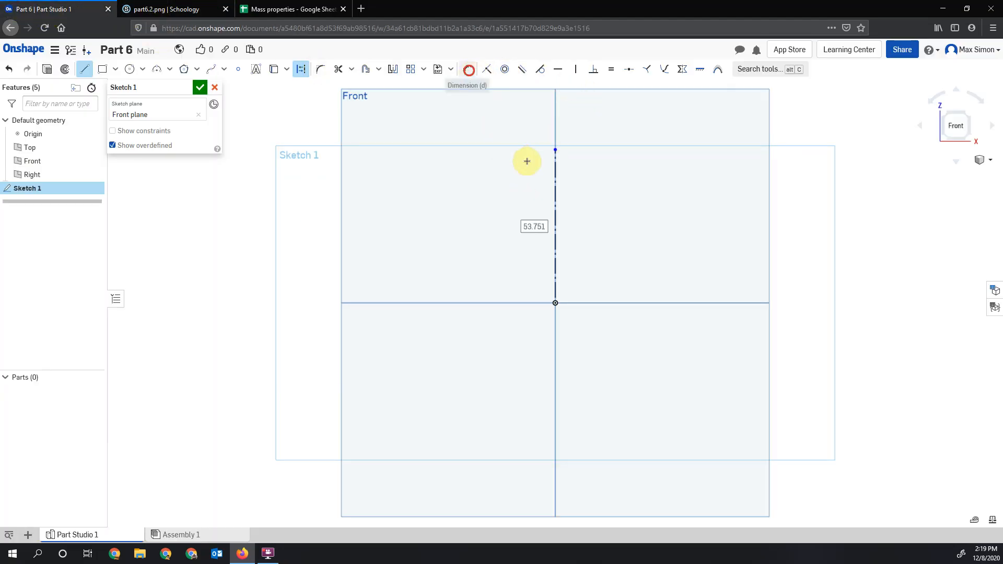
click(557, 197)
click(604, 202)
text(30)
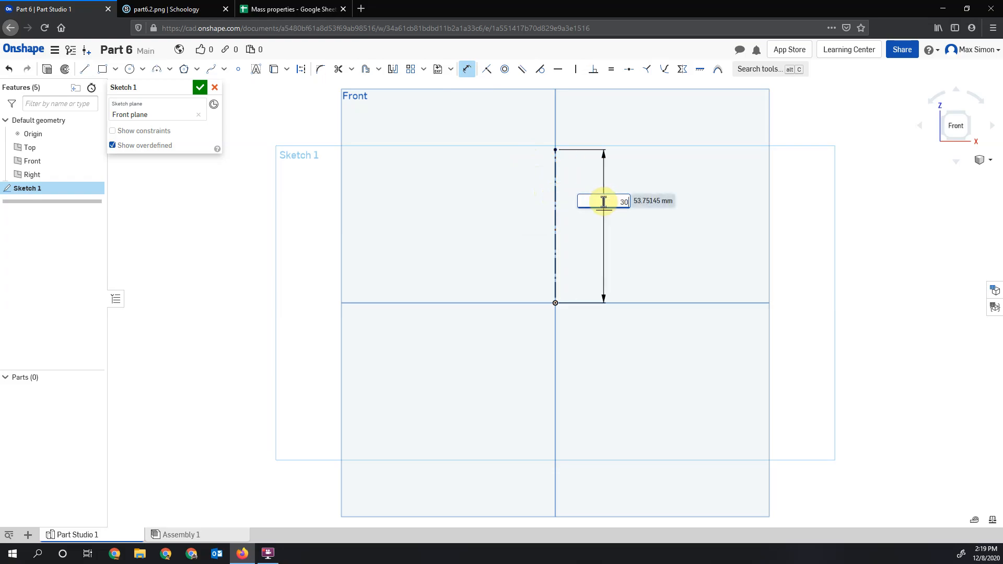
key(Return)
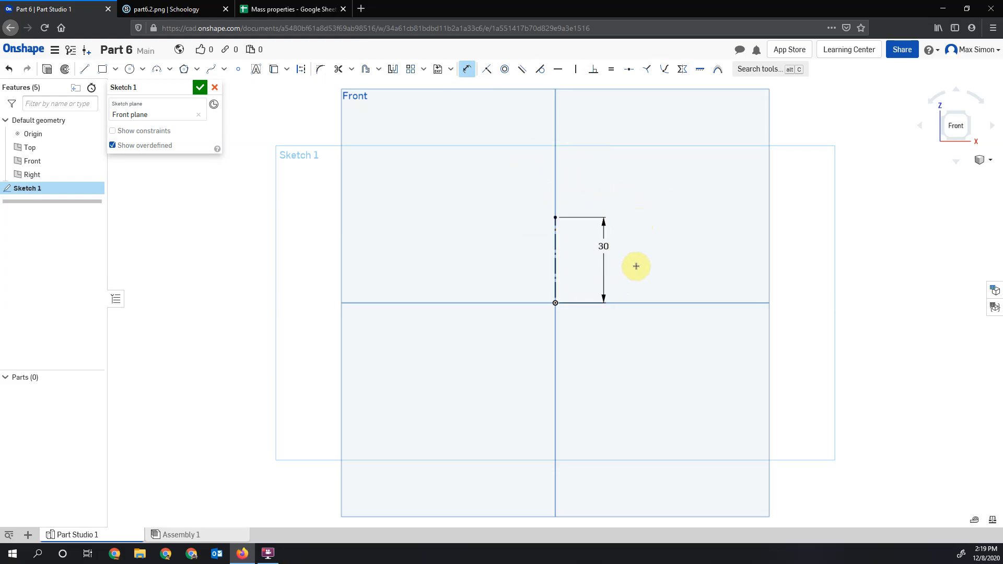
Step: Sketch the profile's right half with connected lines from the origin back to the centerline, including a ledge about 5 mm wide and a groove flank about 11 mm long
click(957, 126)
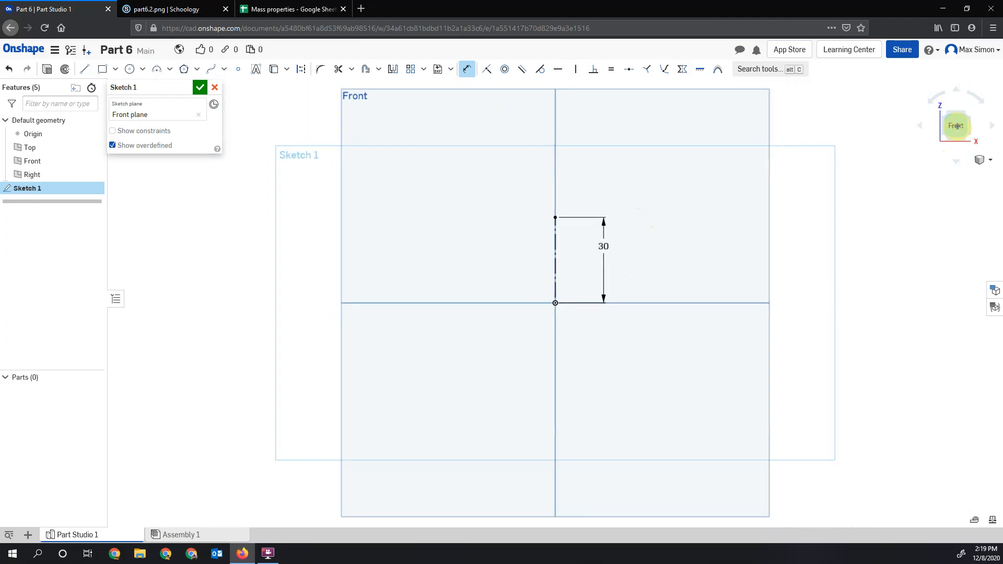
scroll(550, 254, up, 4)
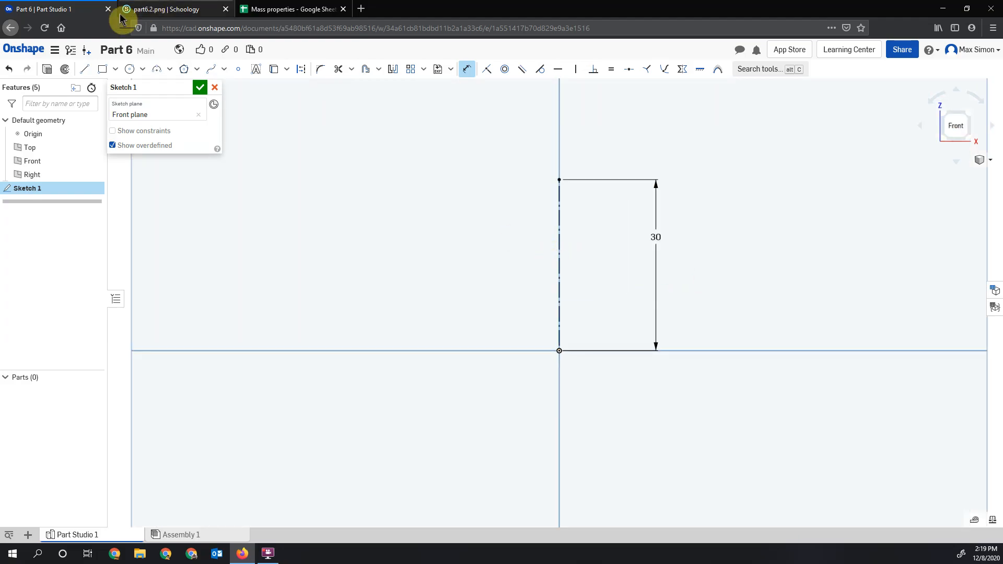
click(85, 72)
click(561, 351)
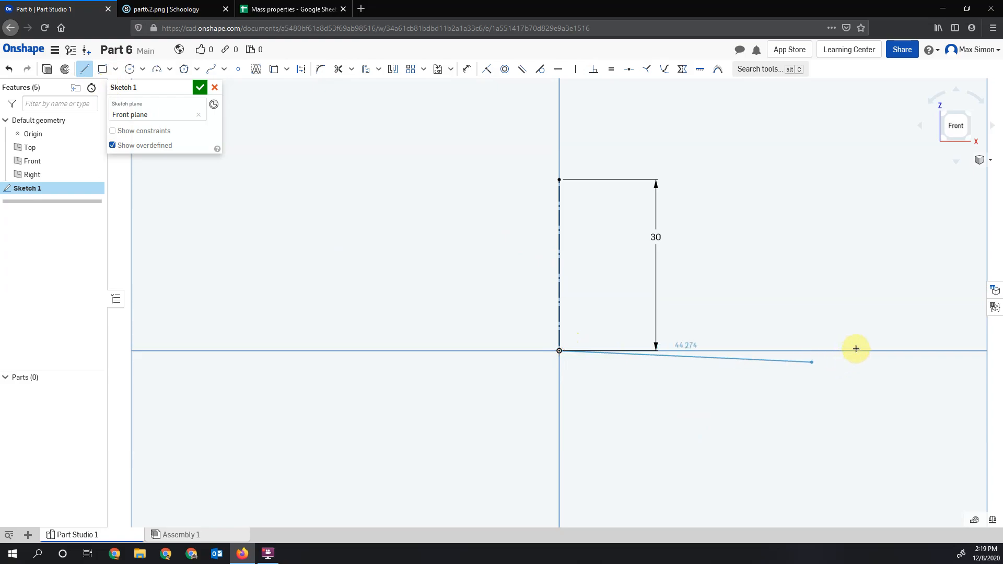
click(697, 351)
click(699, 323)
click(667, 324)
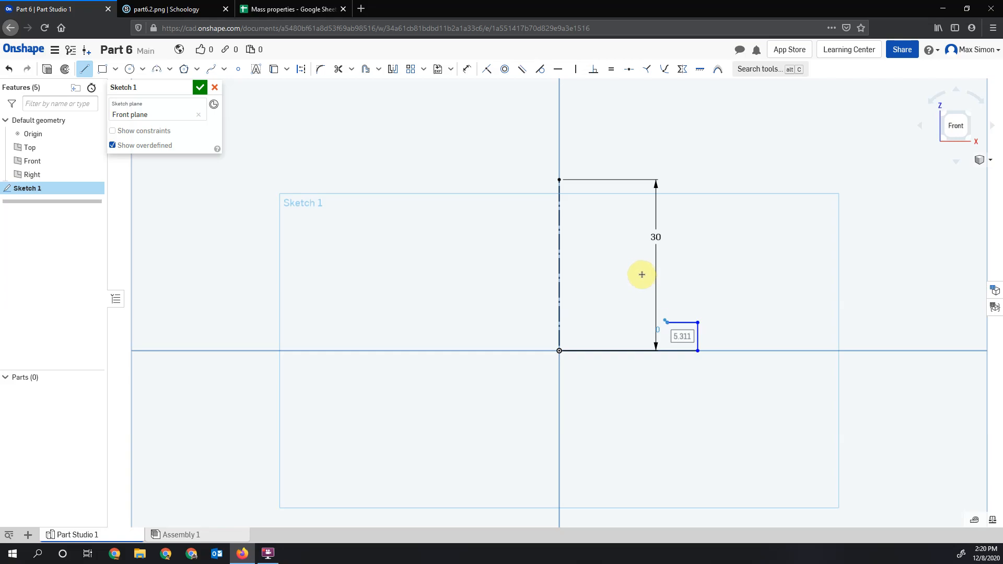
click(643, 179)
click(611, 180)
click(625, 242)
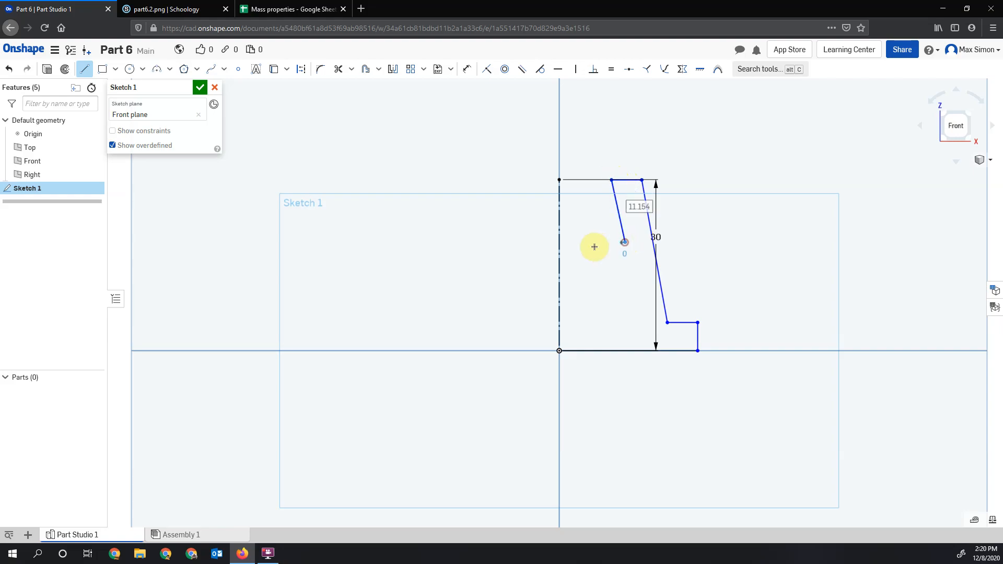
click(558, 241)
click(83, 69)
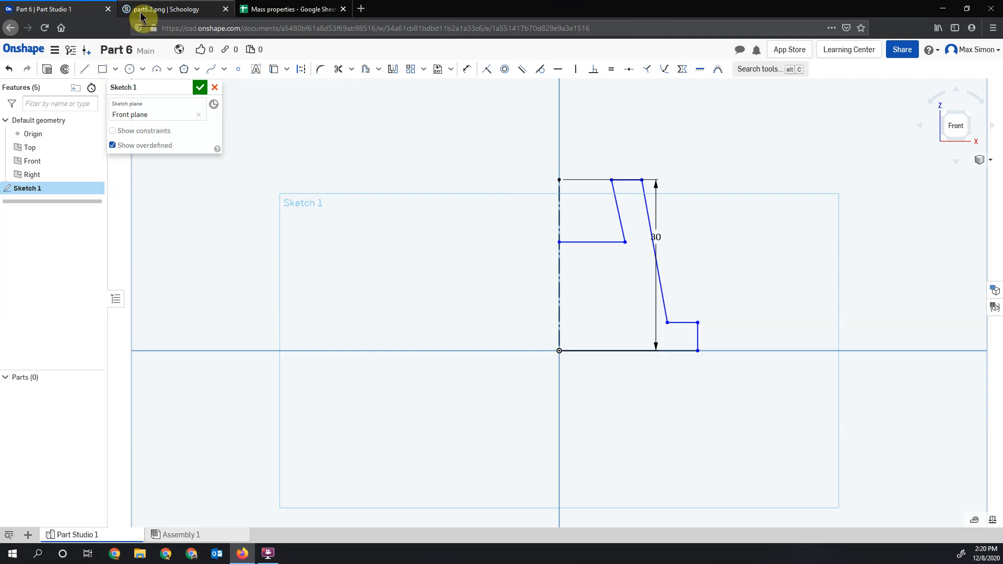
Step: Check the base thickness in the part6.2.png drawing and dimension the base's short vertical edge to 7 mm
click(141, 16)
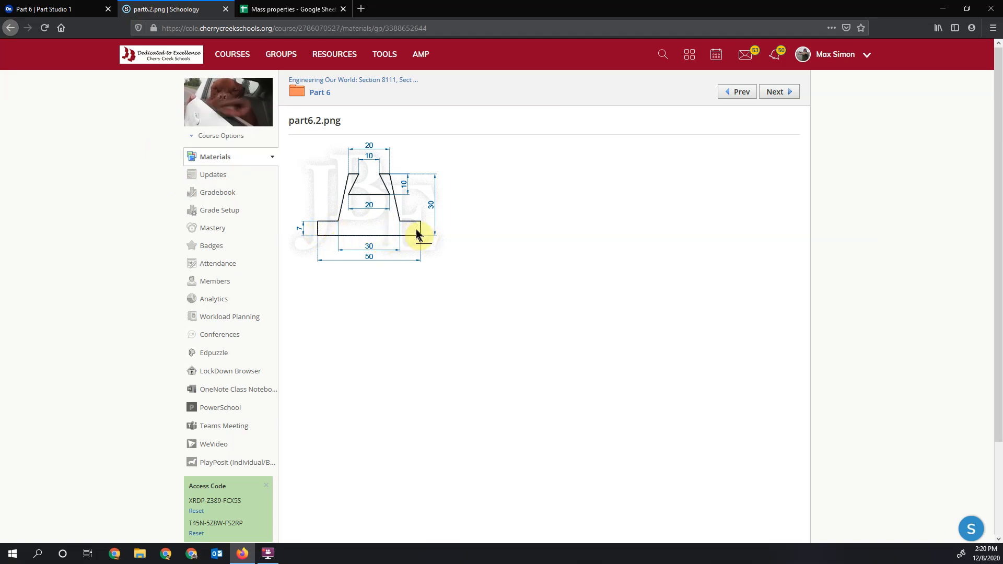
click(62, 9)
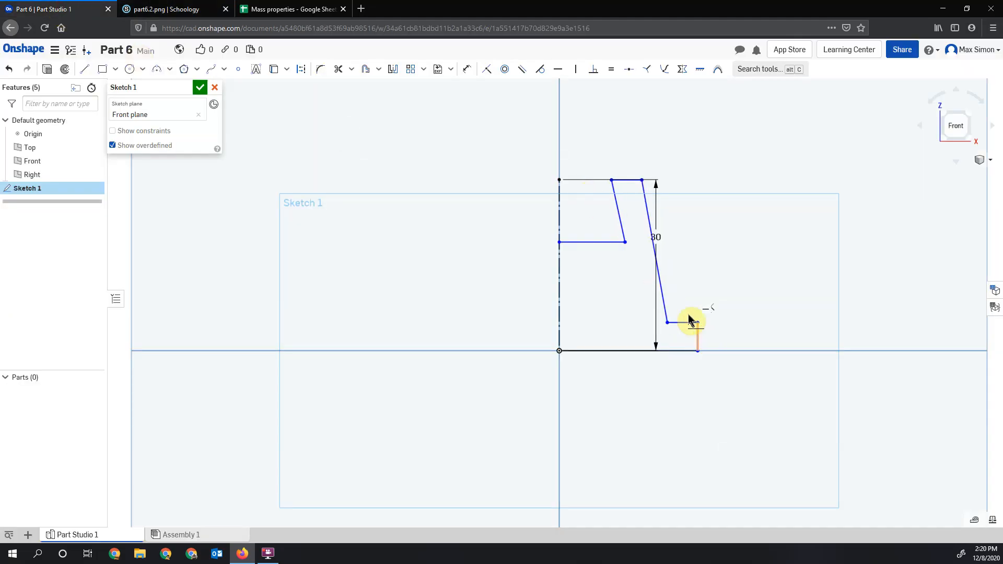
click(467, 69)
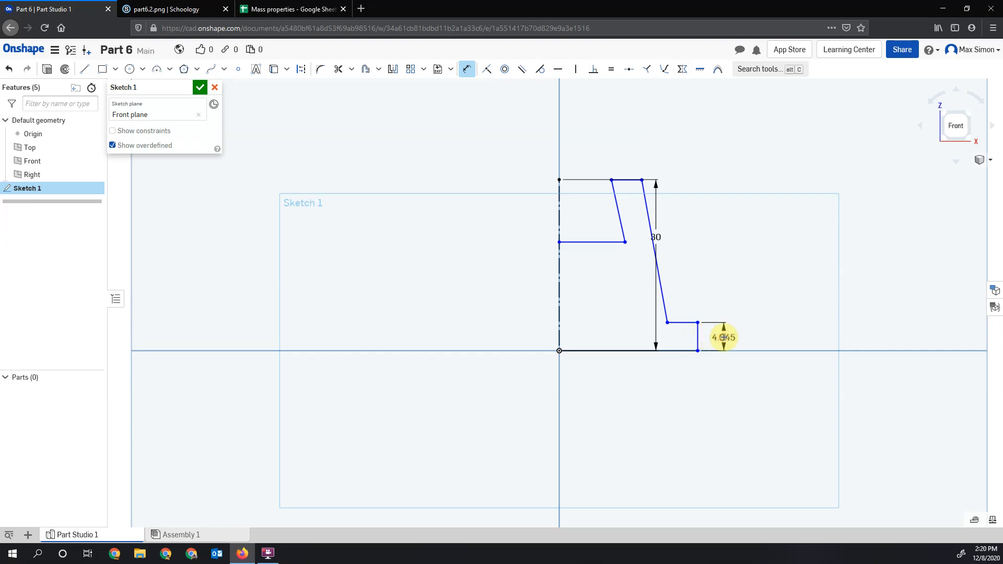
click(724, 337)
text(7)
key(Return)
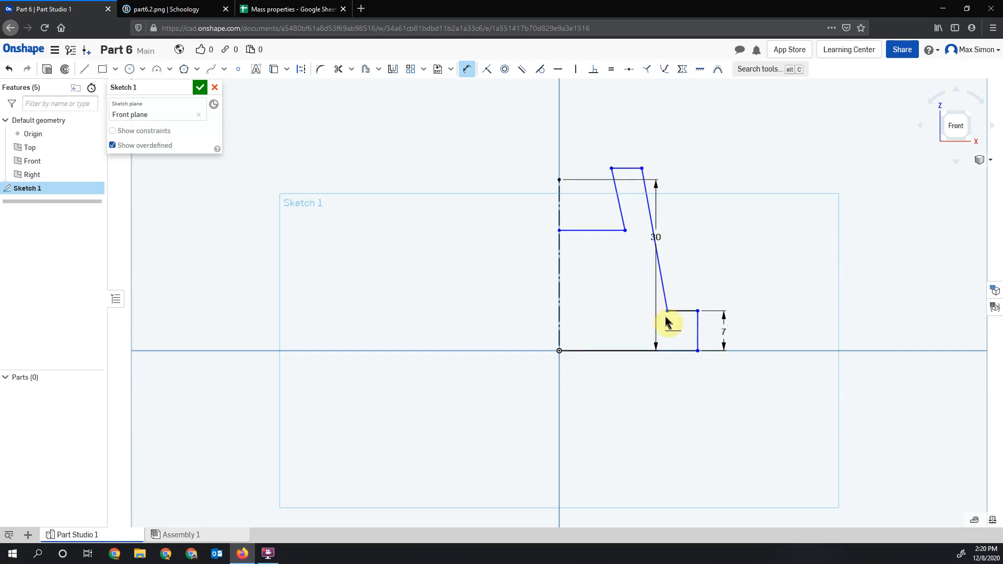
Step: Dimension the distance from the centerline to the ledge's inner corner as 30/2 mm
click(559, 307)
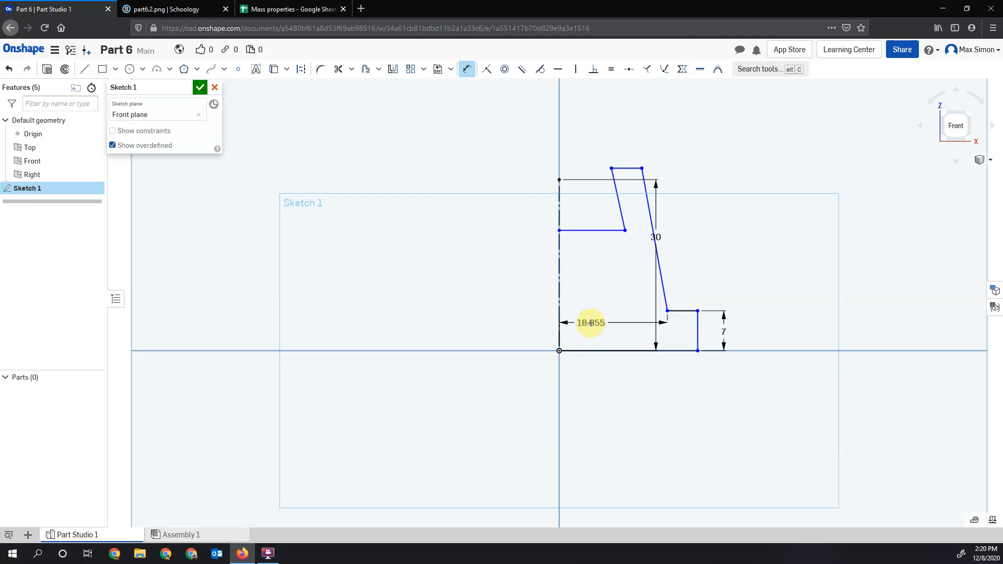
click(590, 325)
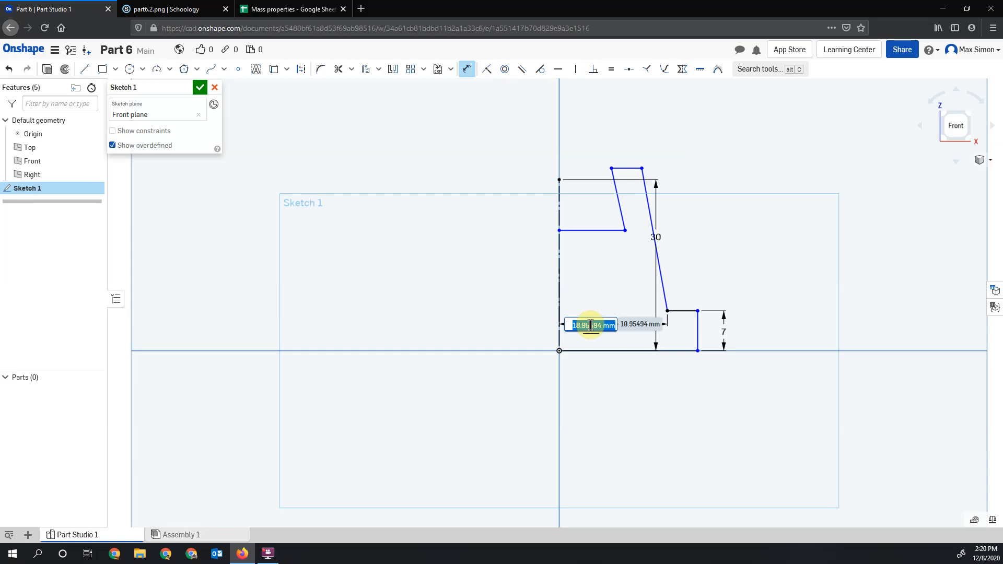
text(30/2)
key(Return)
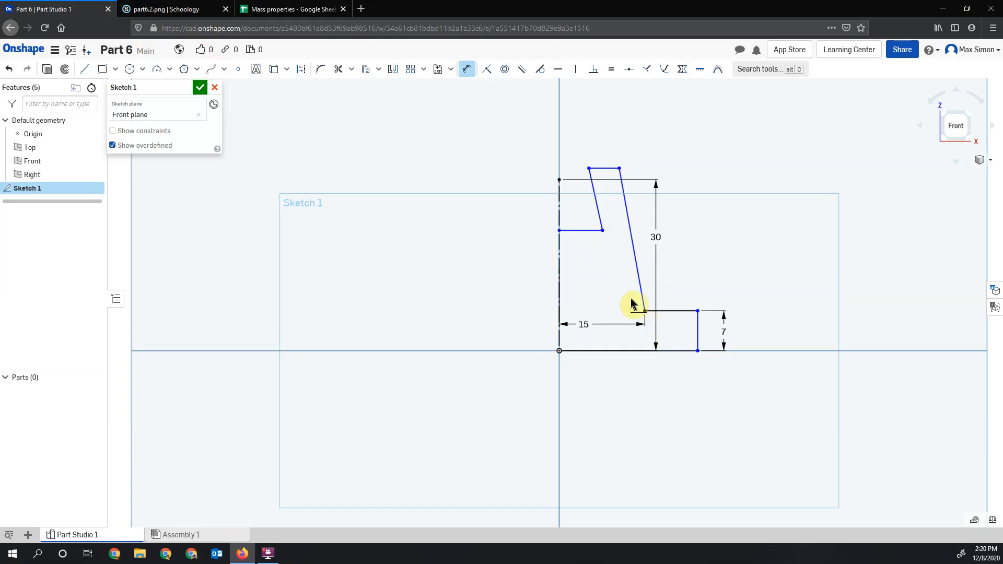
Step: Dimension the height between the profile's short top line and its base line to 30 mm
click(612, 169)
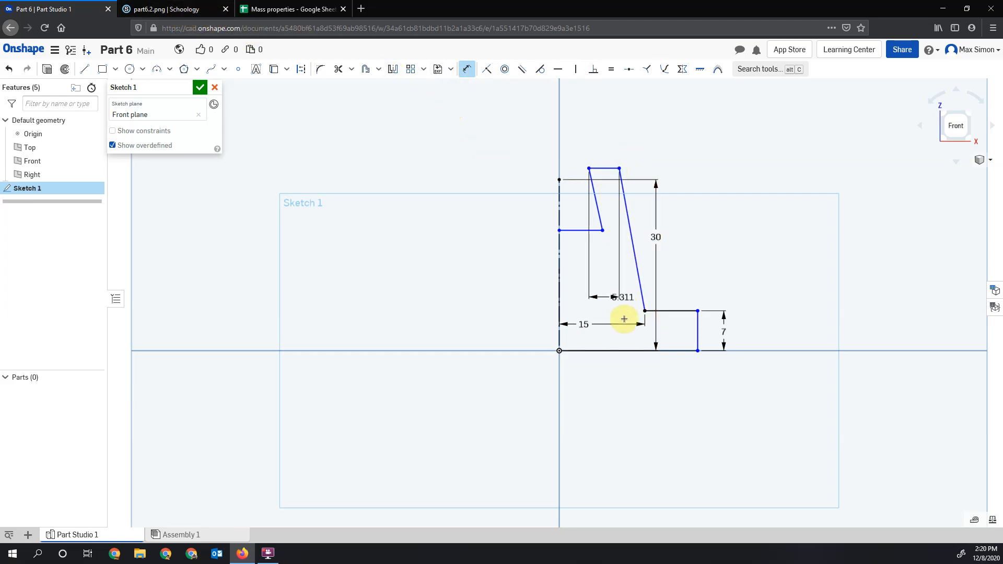
click(619, 352)
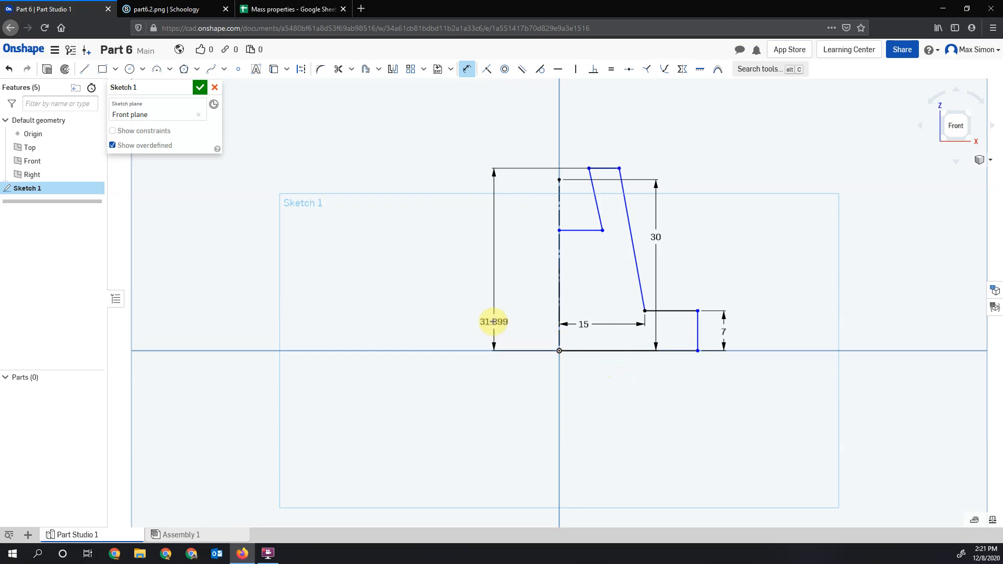
click(493, 323)
text(30)
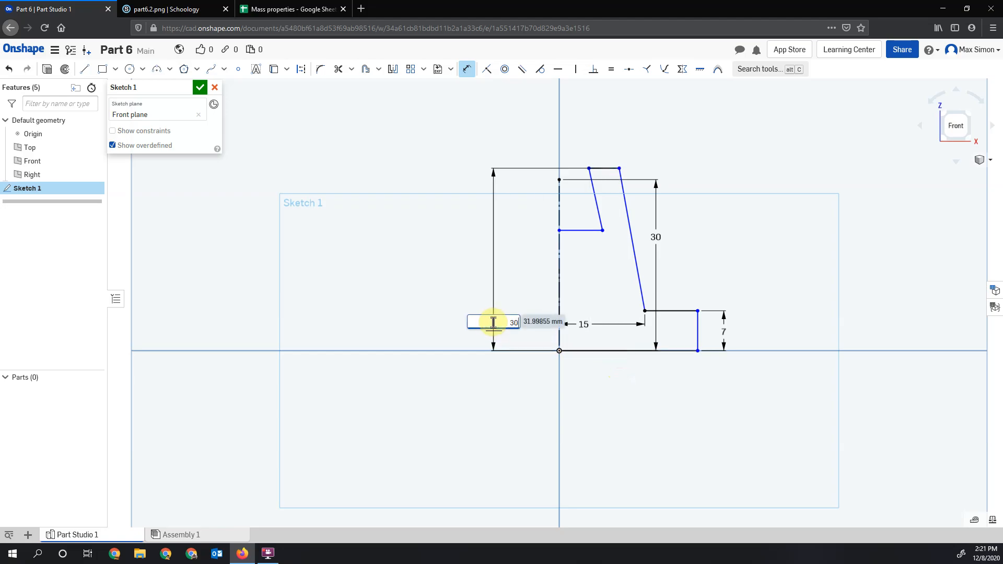
key(Return)
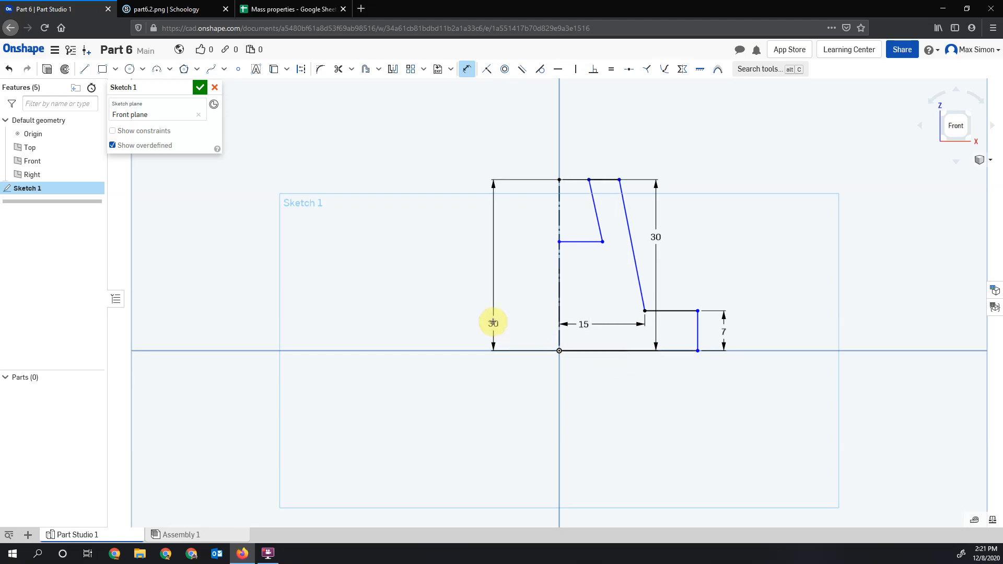
Step: Check the groove in the part6.2.png drawing and dimension its depth from the profile's top to the groove floor as 10 mm
click(147, 11)
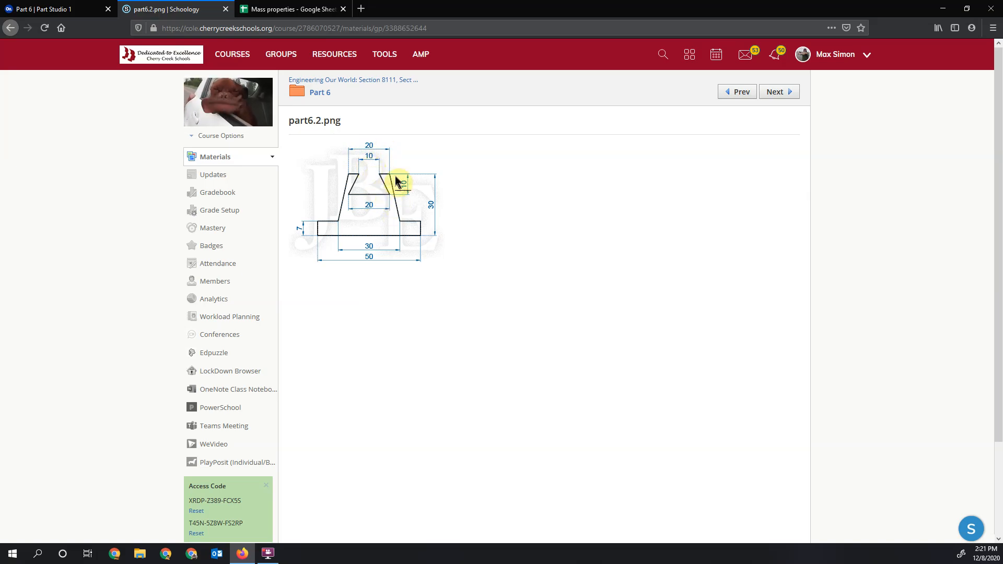
click(63, 9)
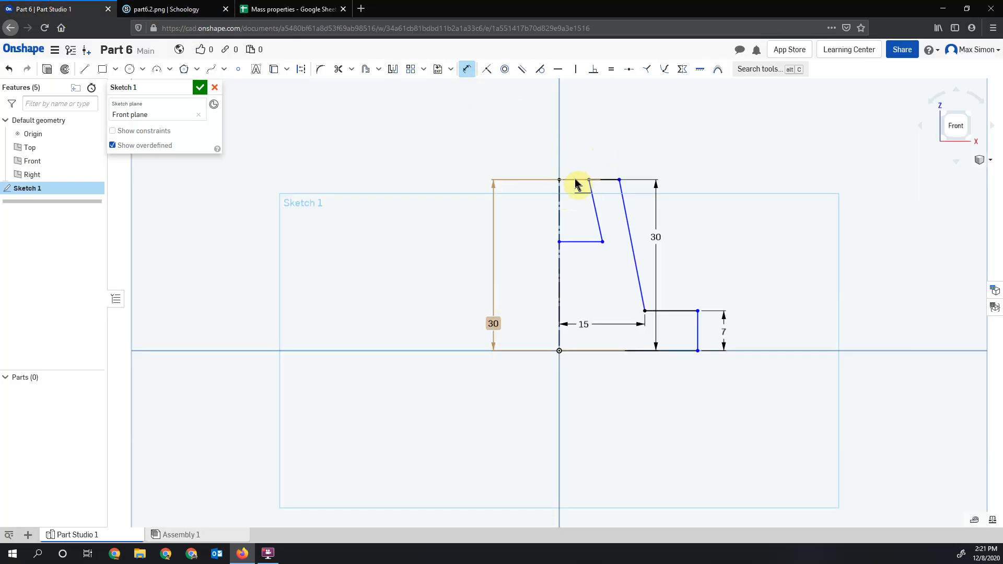
click(577, 241)
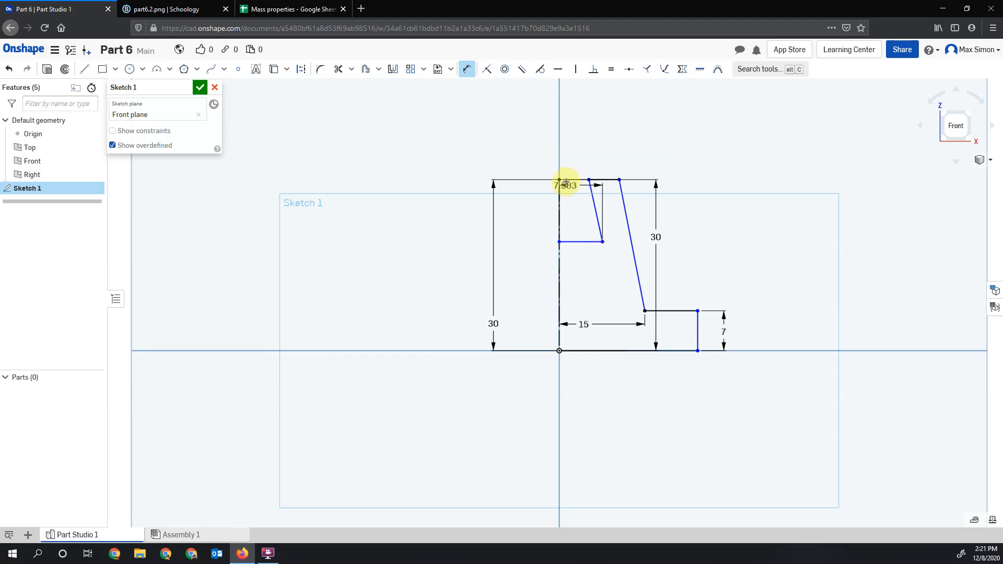
click(559, 180)
click(510, 196)
text(10)
key(Return)
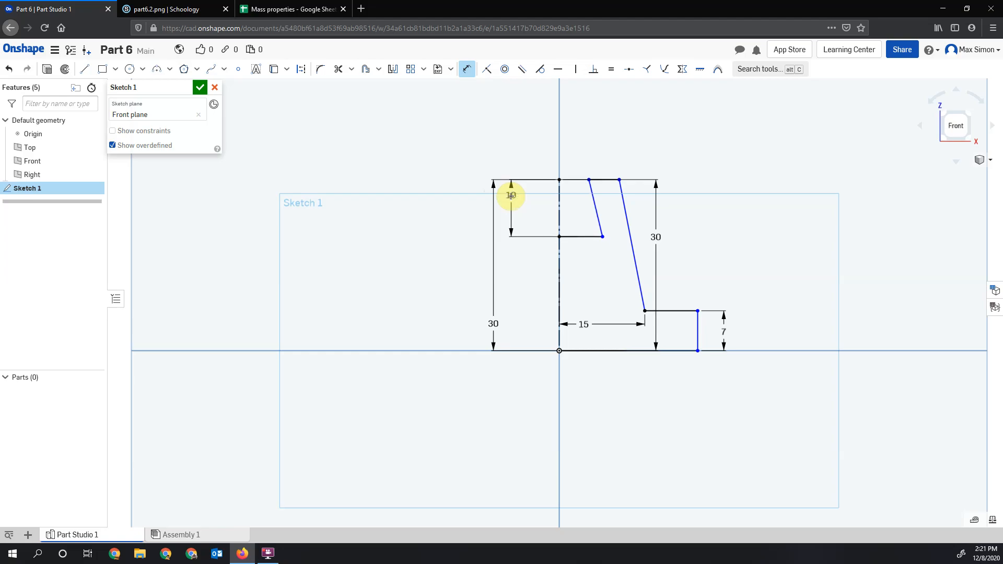
Step: Dimension the distance from the centerline to the groove opening's upper corner as 5 mm
click(559, 179)
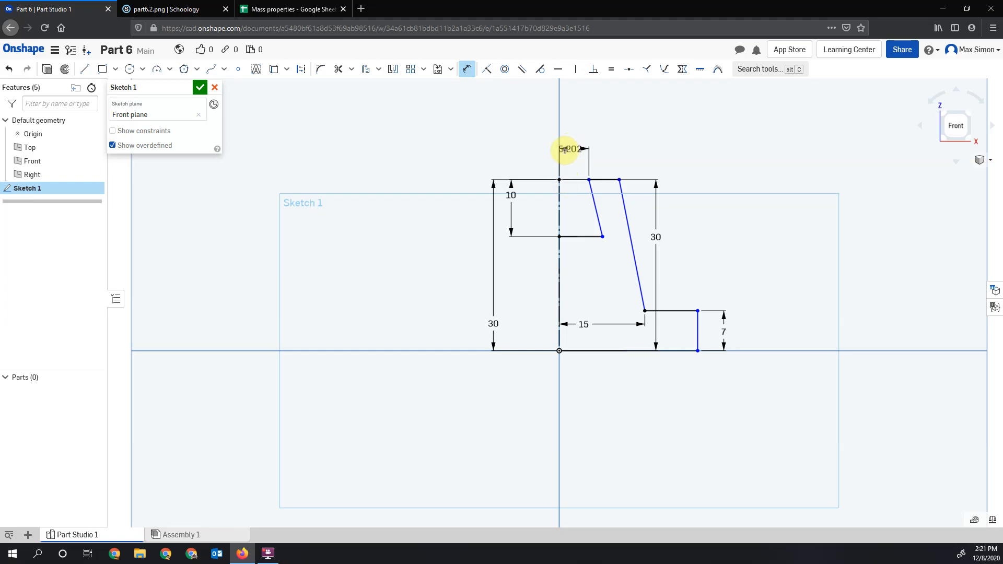
click(524, 150)
text(5)
key(Return)
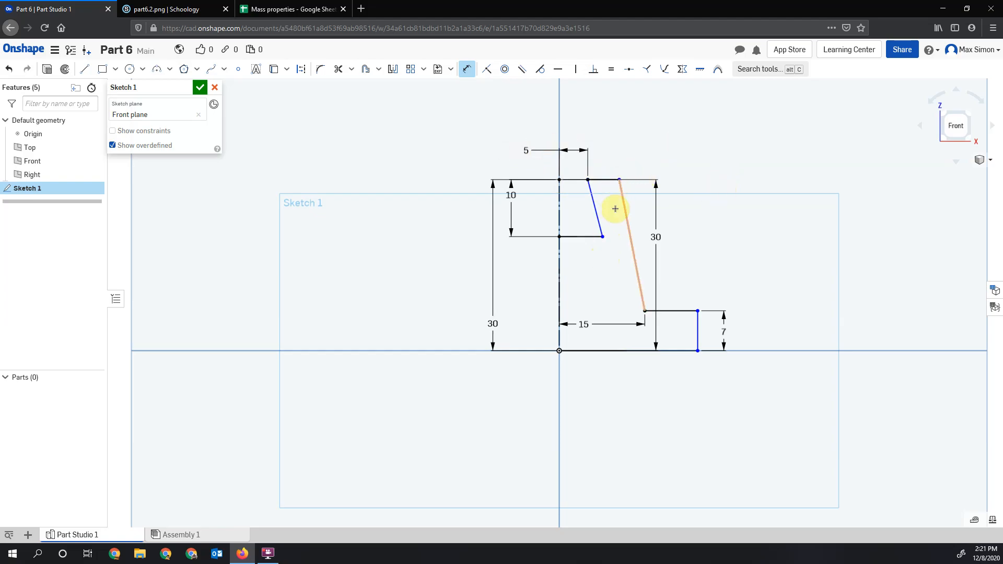
Step: Dimension the distance from the centerline to the outer corner of the profile's short top line as 10 mm
click(559, 186)
click(579, 108)
text(10)
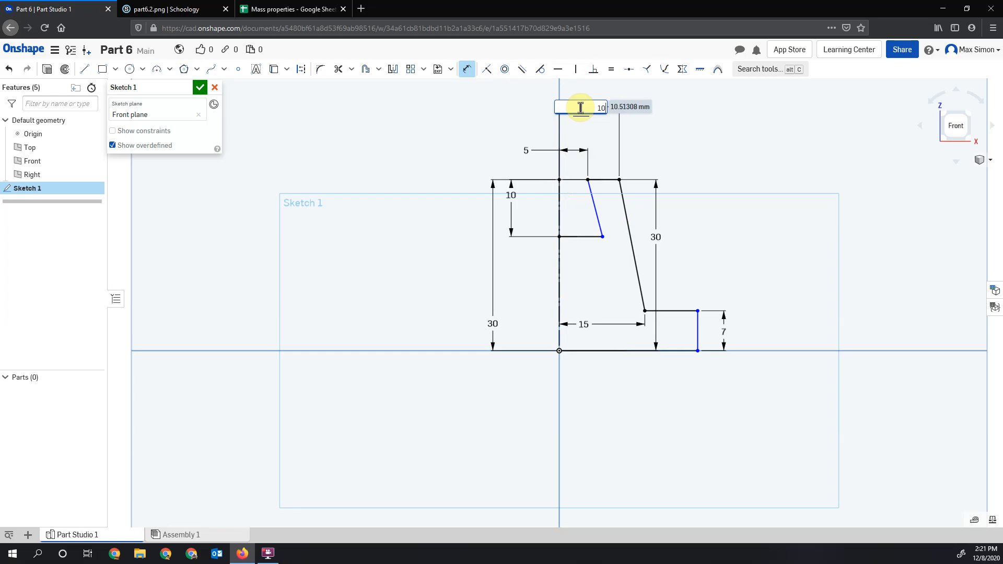
key(Return)
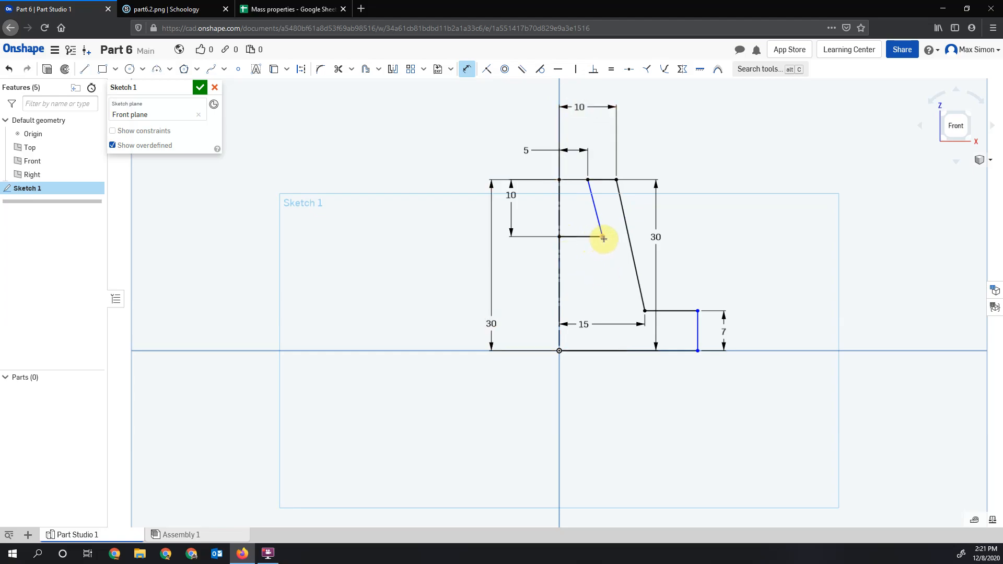
Step: Dimension the groove floor's half width from the centerline to its outer corner as 10 mm
click(561, 237)
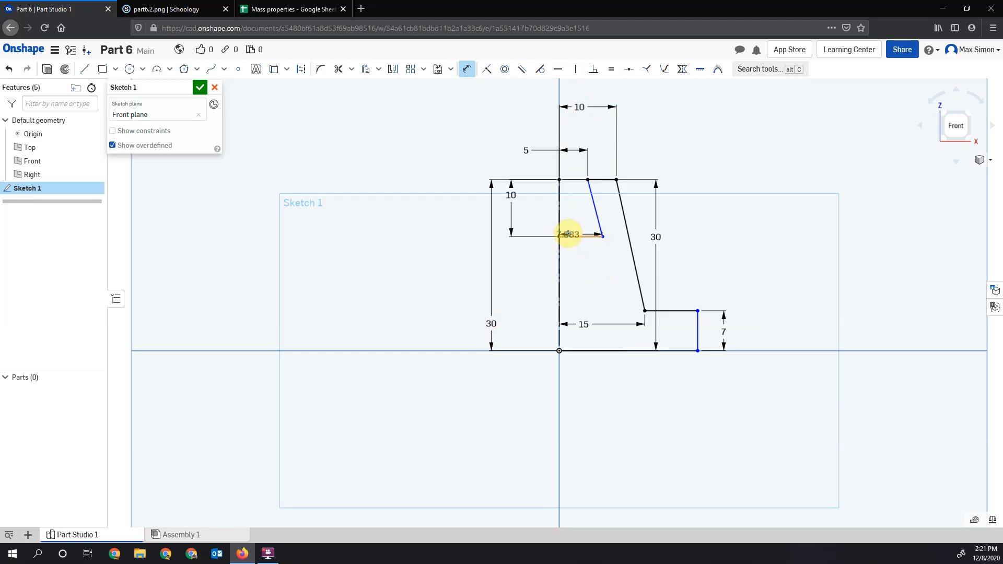
click(581, 267)
text(10)
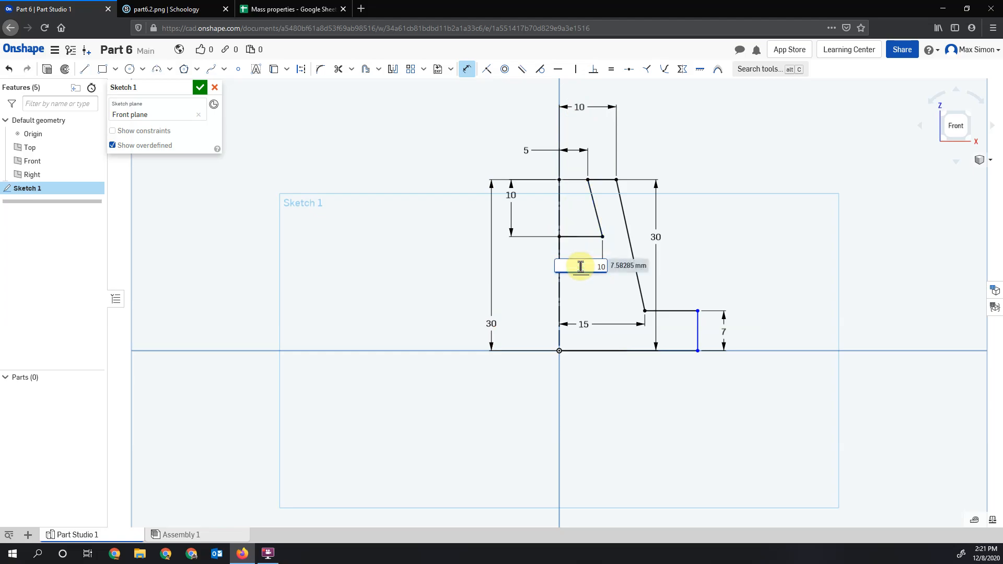
key(Return)
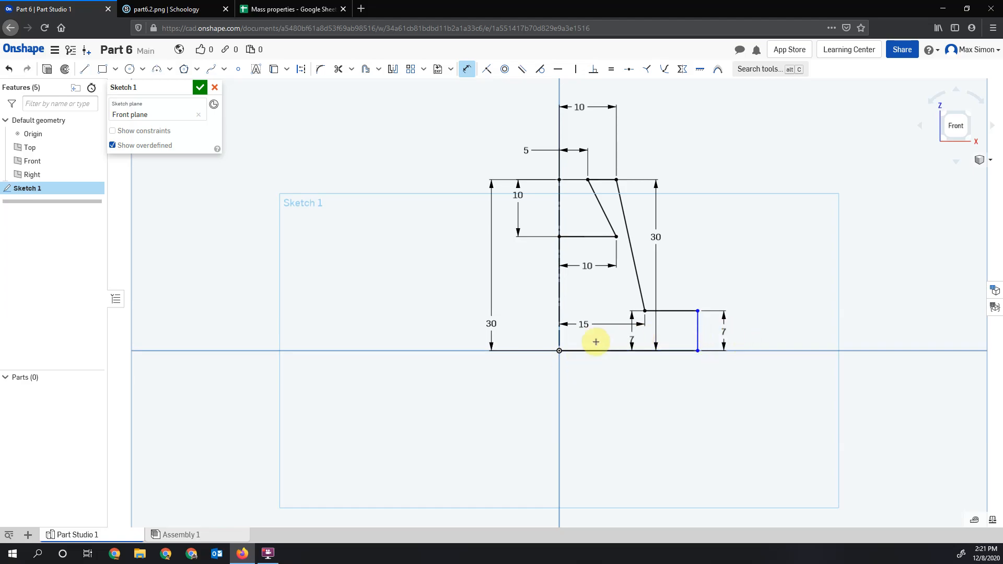
Step: Dimension the base's half width from the centerline to its short vertical edge as 25 mm
click(560, 336)
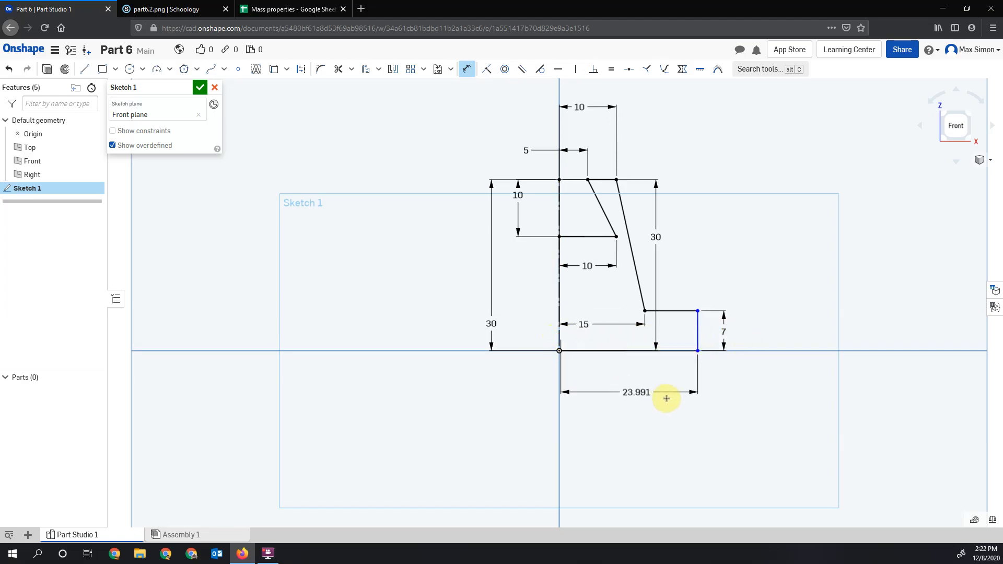
click(643, 391)
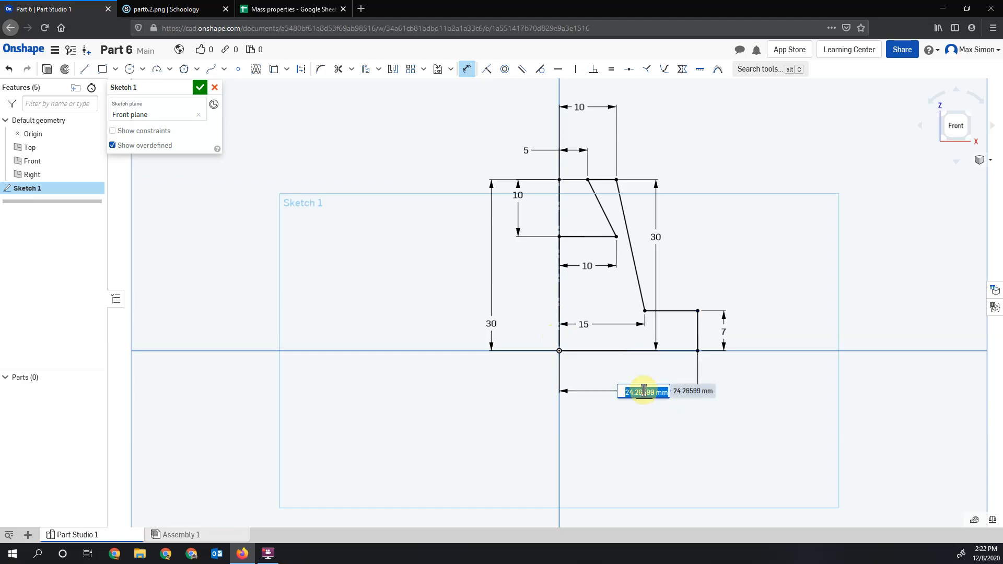
text(25)
key(Return)
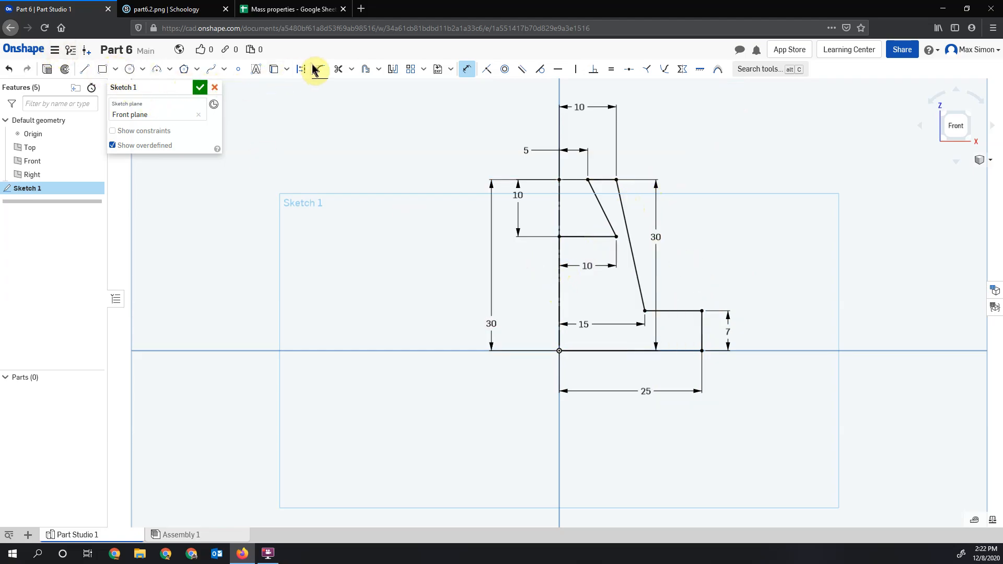
Step: Mirror the half profile's lines about the vertical centerline and finish the sketch
click(394, 72)
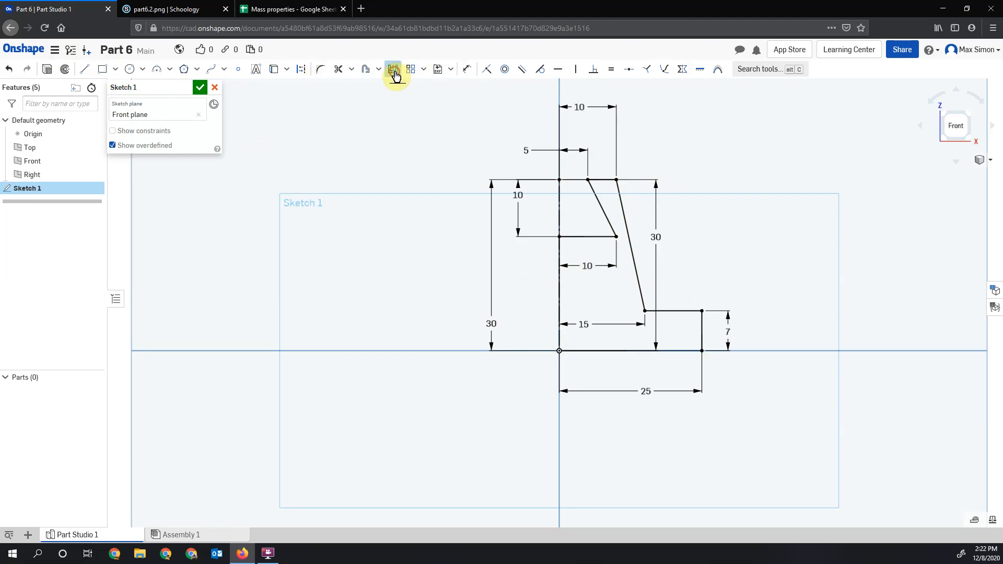
click(560, 272)
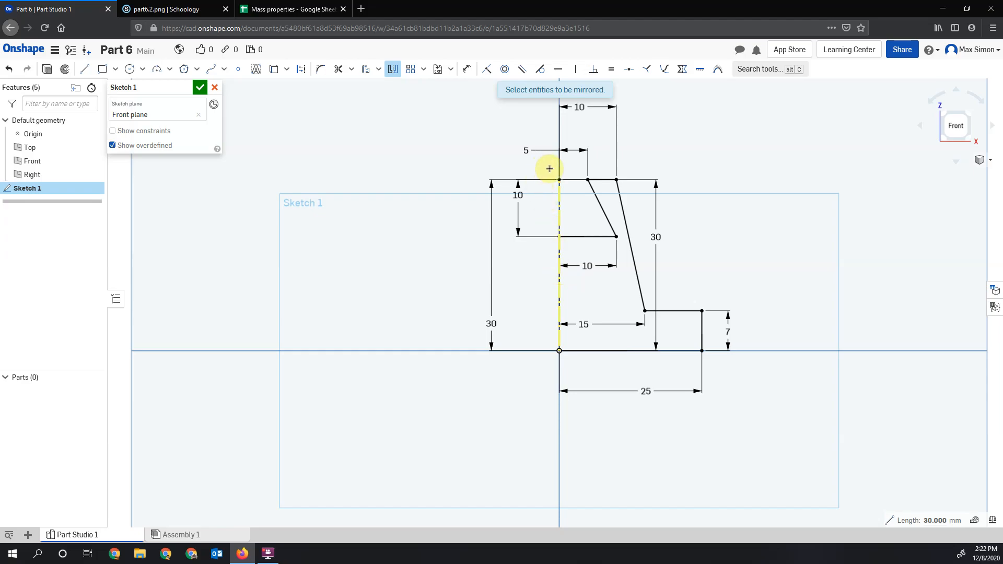
drag(591, 213, 748, 368)
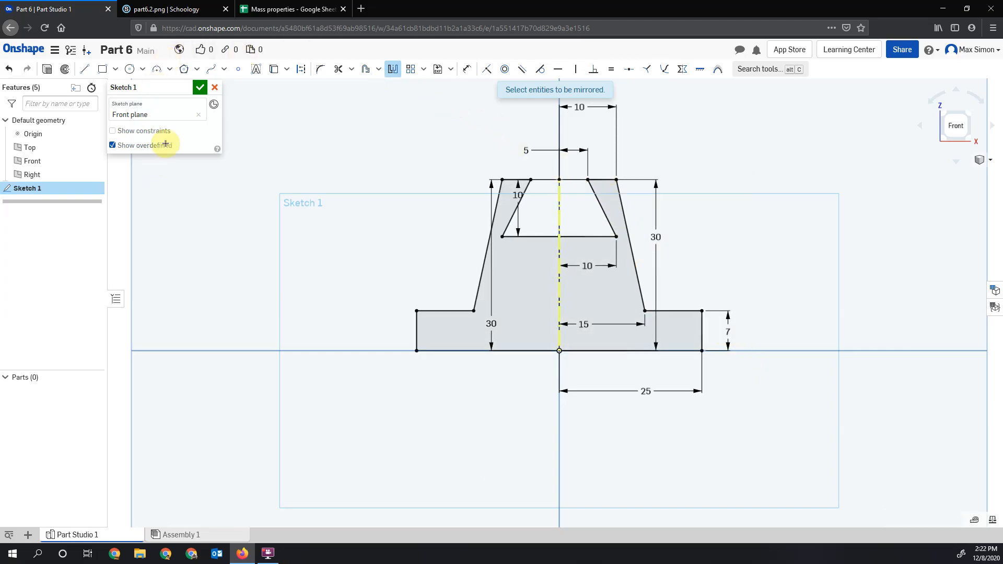
click(199, 89)
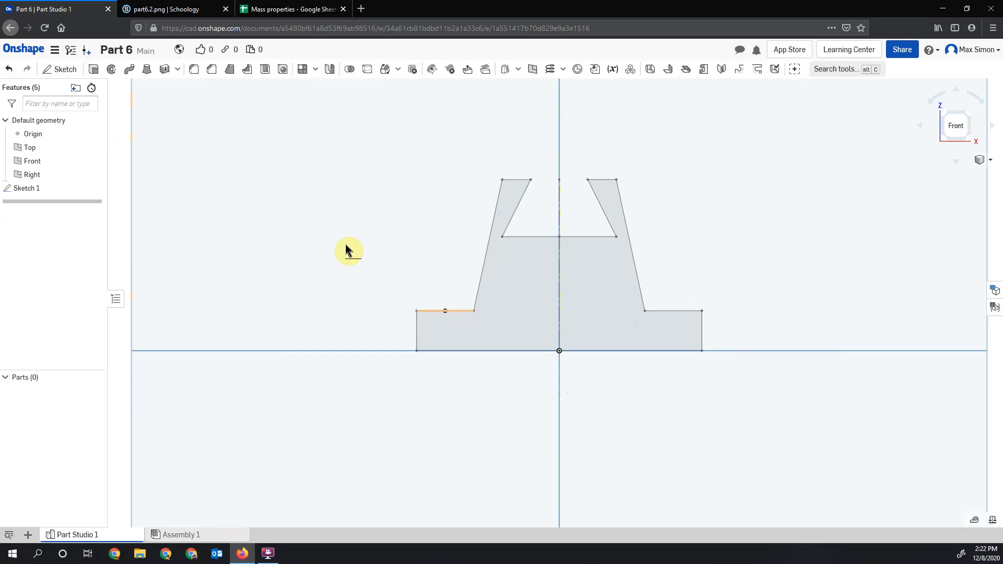
Step: Look up the block's length in the Part6.1.png drawing and extrude the full profile 40 mm as a new solid
click(32, 188)
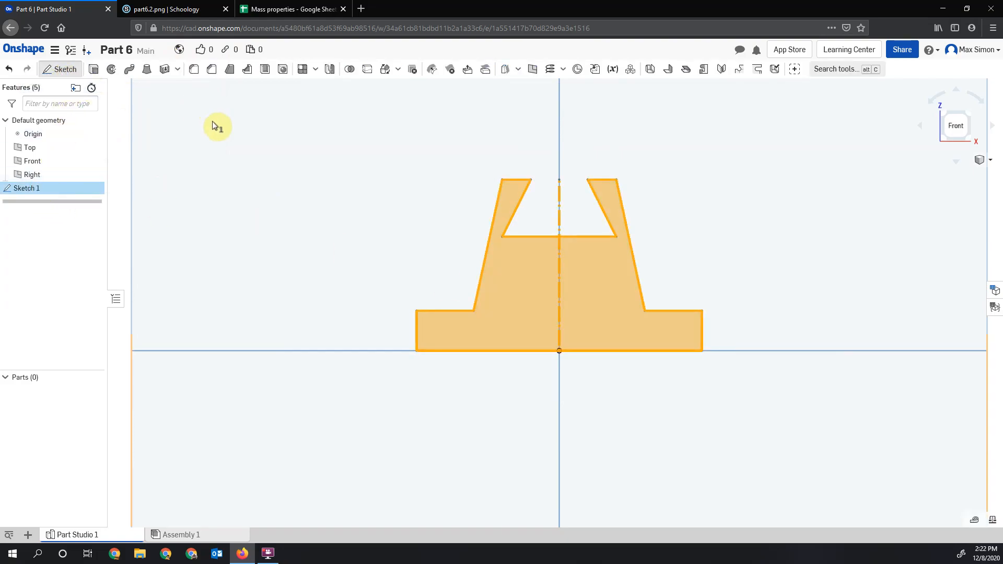
click(95, 72)
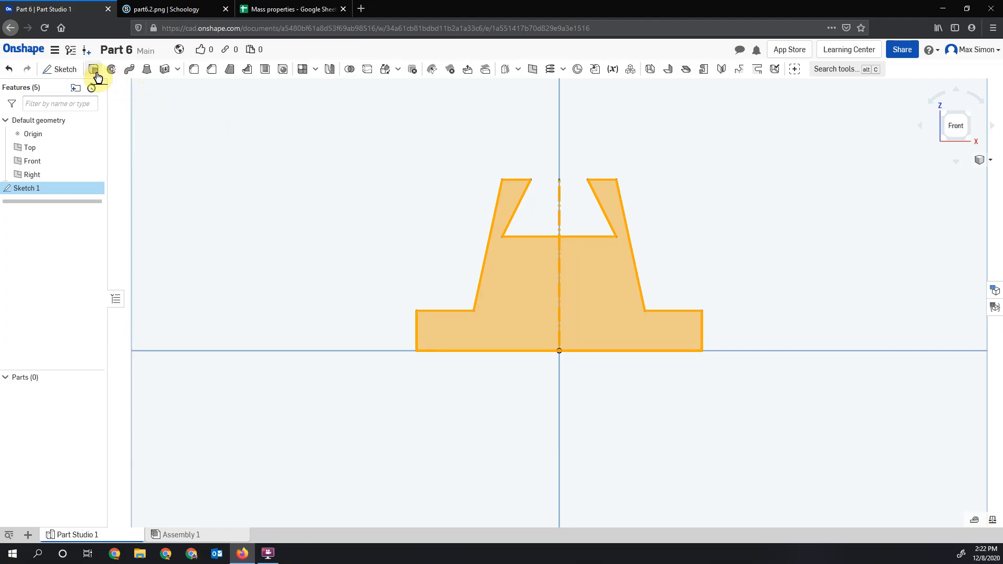
click(188, 9)
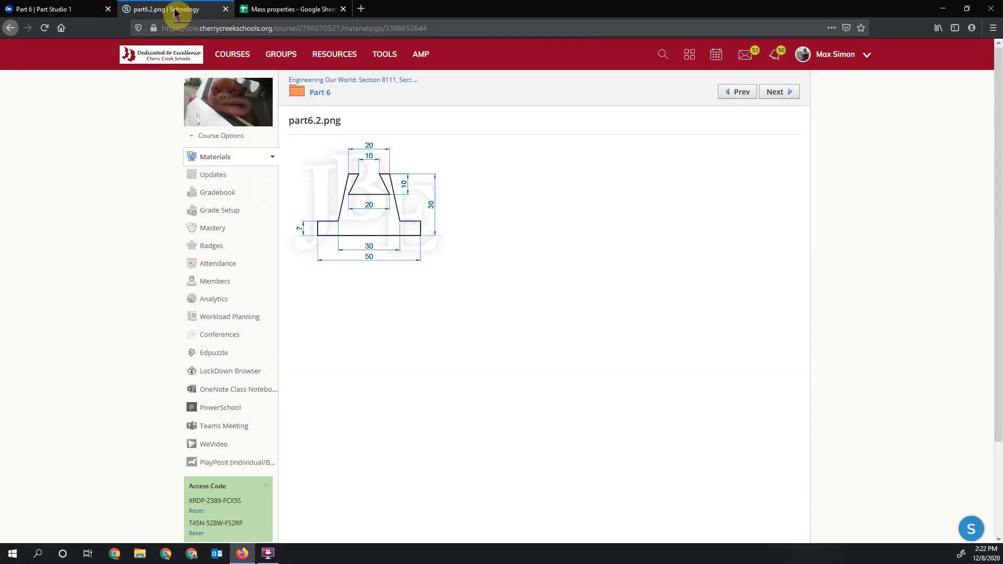
click(322, 94)
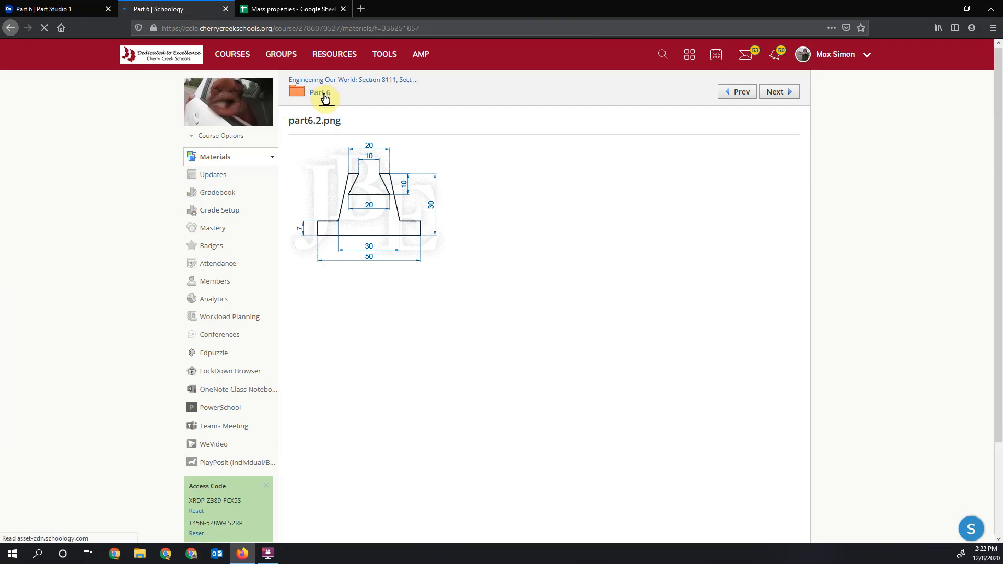
click(343, 155)
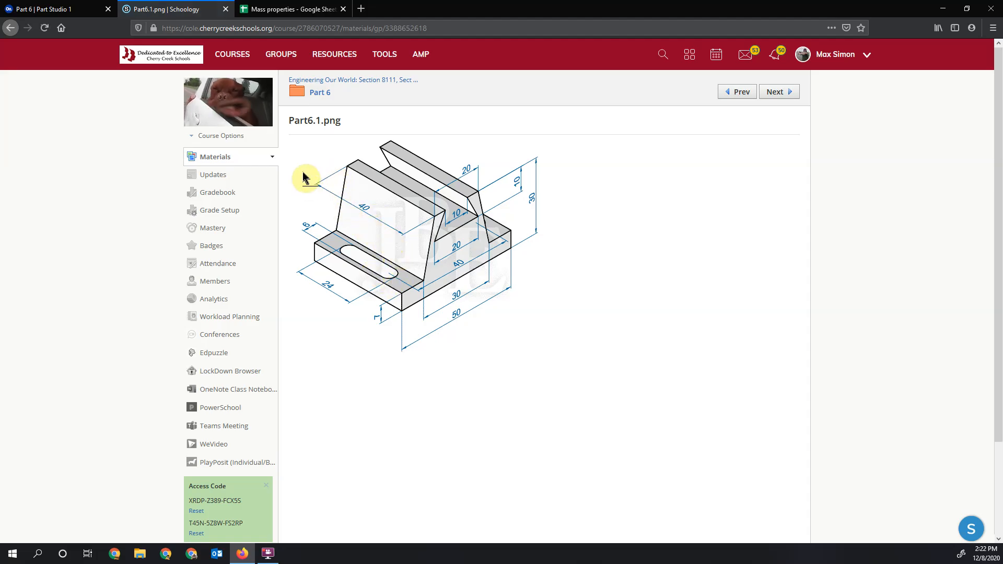
click(76, 15)
click(197, 173)
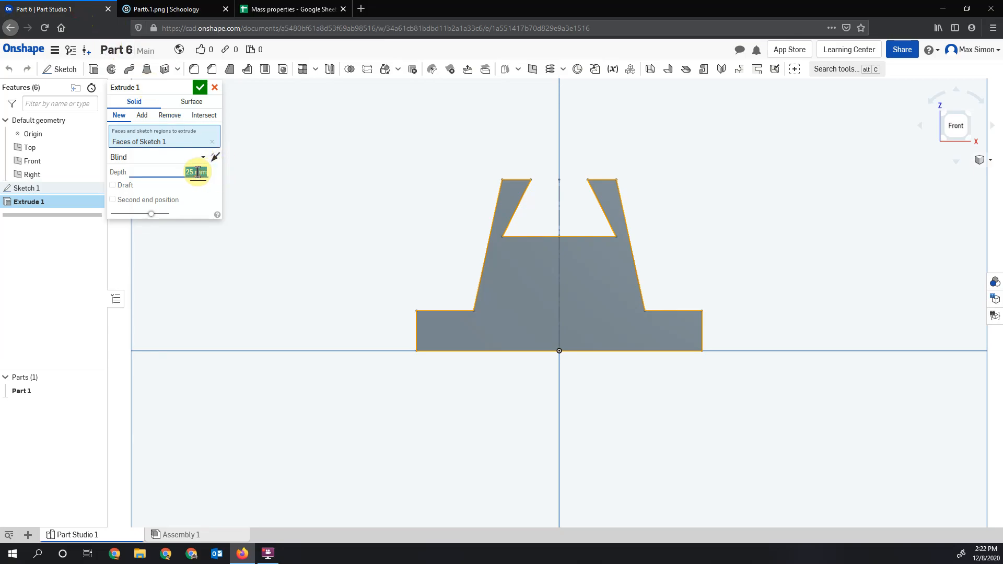
click(200, 93)
key(shift+7)
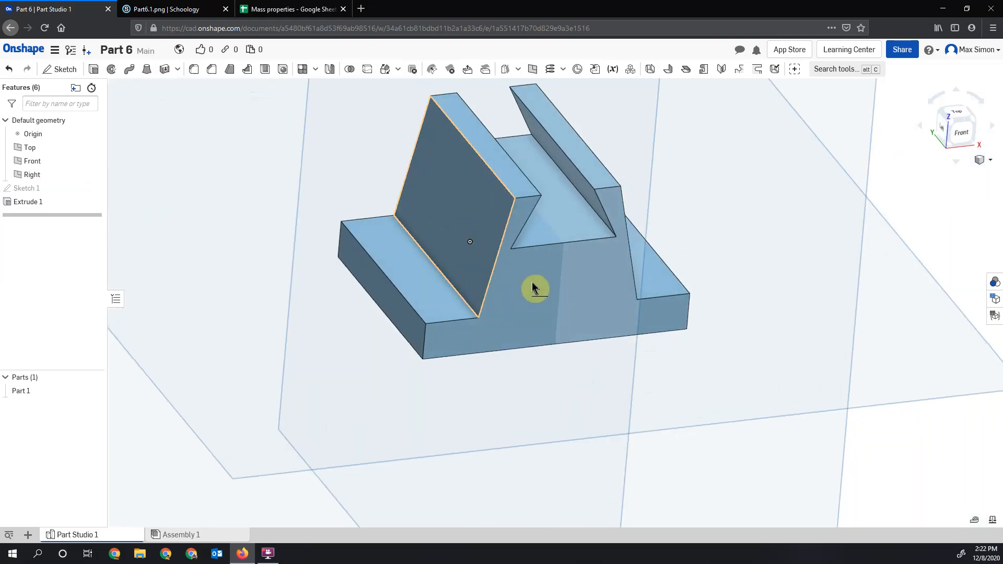
Step: Check the slot in the Part6.1.png drawing and start a sketch on the upper face of the block's left ledge, viewed from above
click(151, 13)
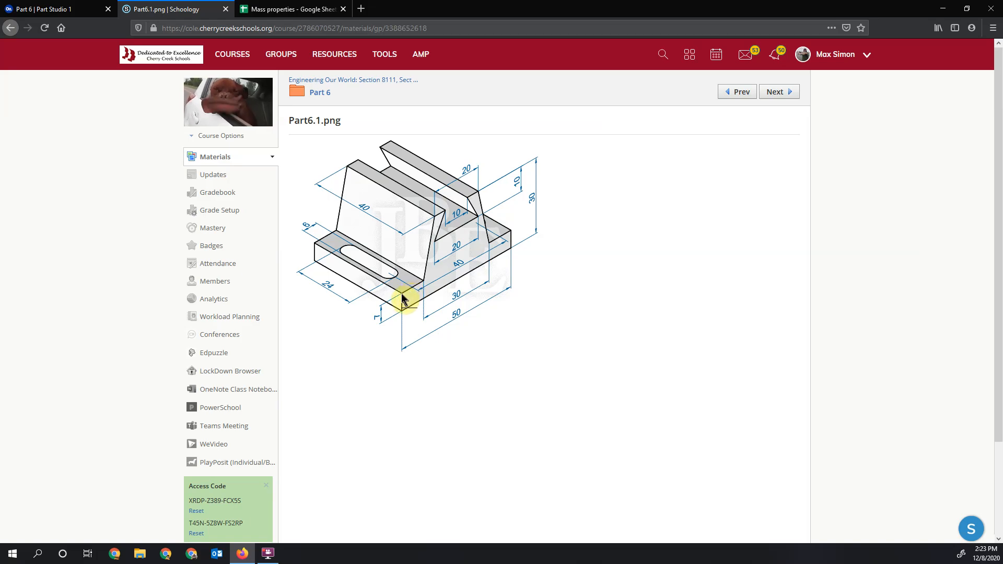
click(7, 9)
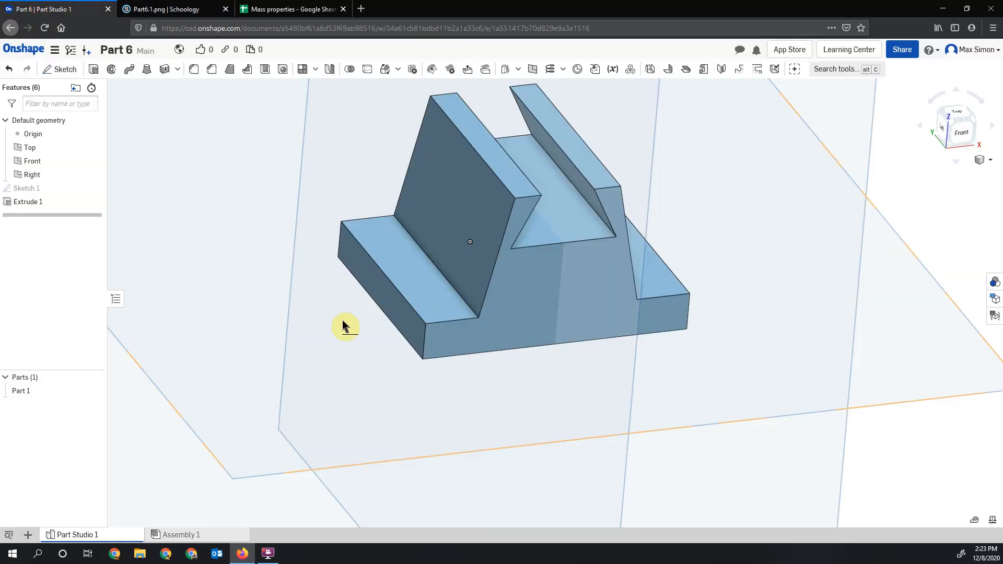
click(956, 119)
click(496, 381)
scroll(497, 381, up, 4)
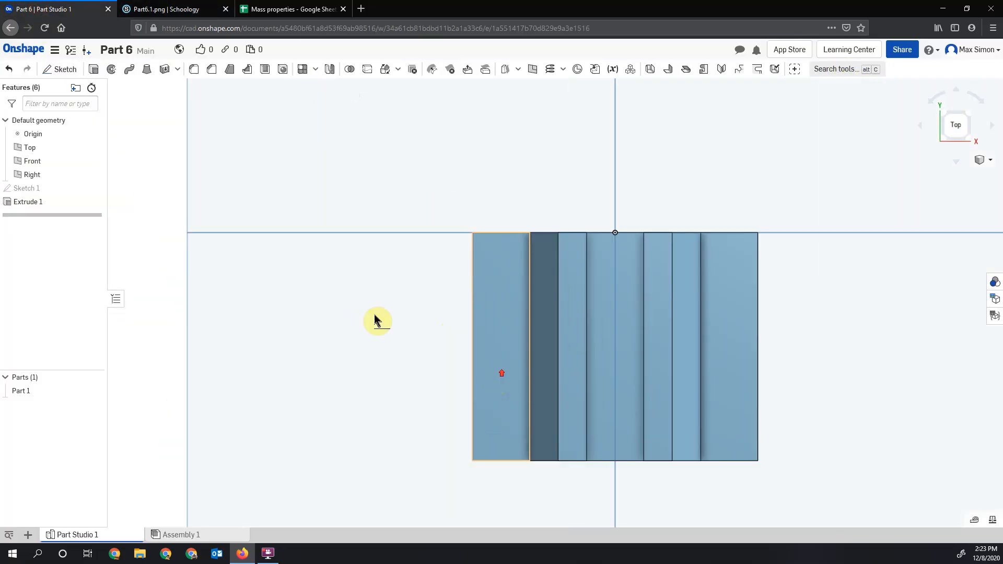
click(60, 69)
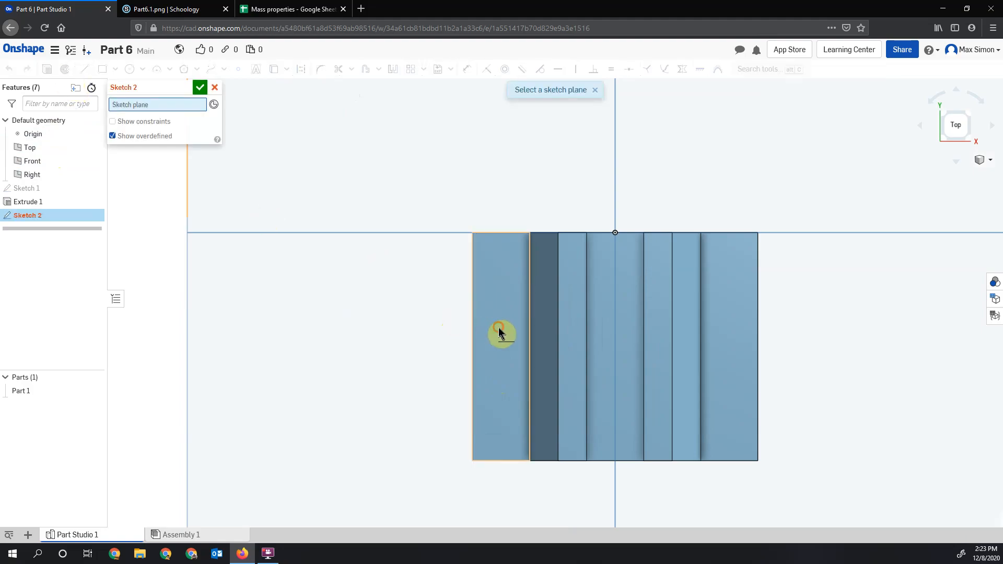
click(499, 327)
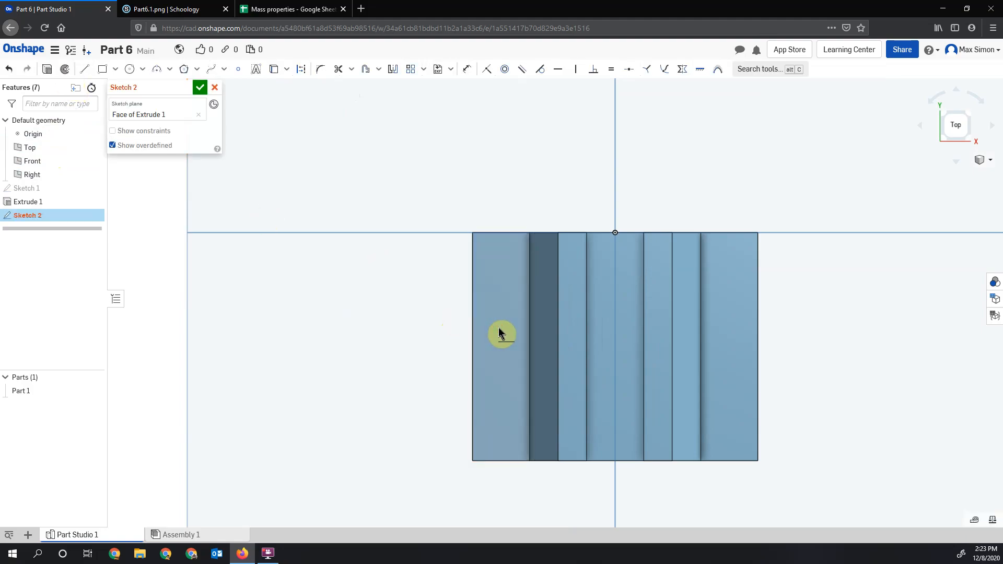
Step: Sketch two circles centered across the left ledge near its two ends, about 6.8 mm and about 5.3 mm in diameter
click(132, 73)
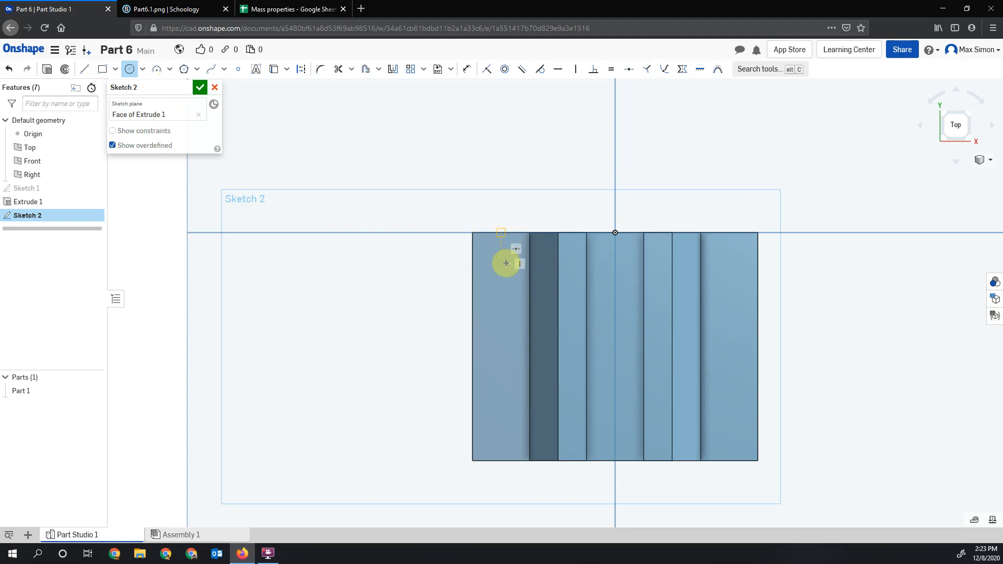
click(501, 280)
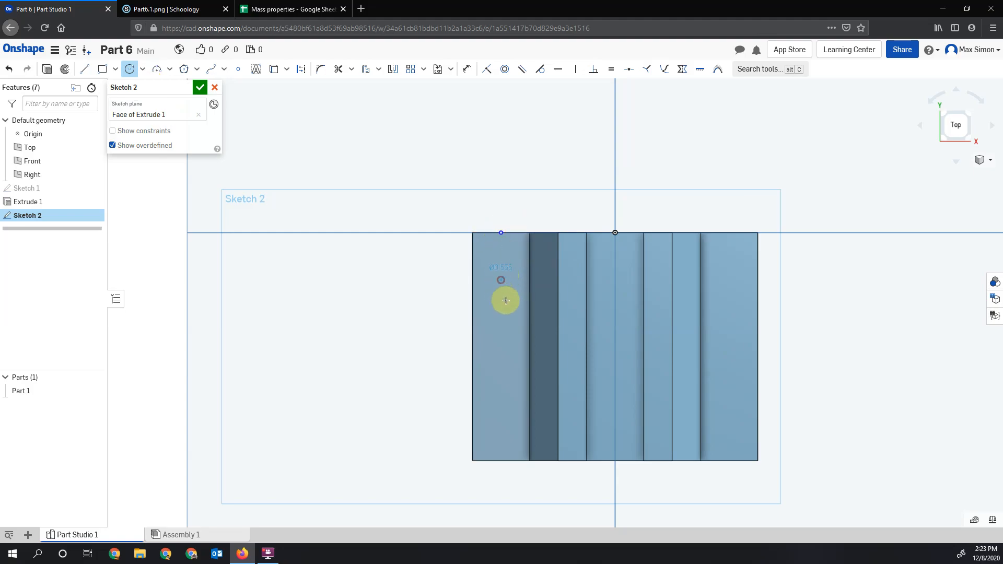
click(505, 298)
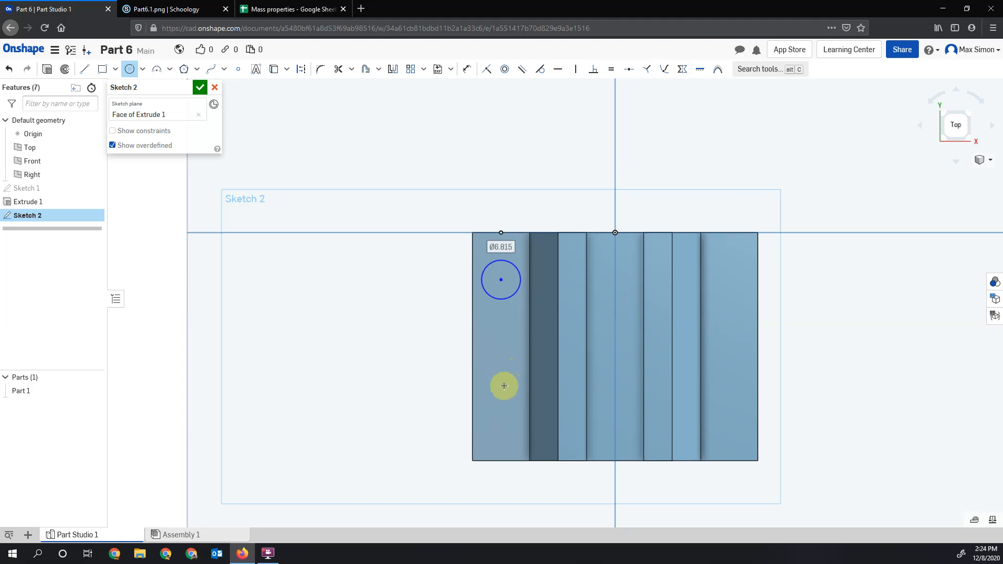
click(500, 422)
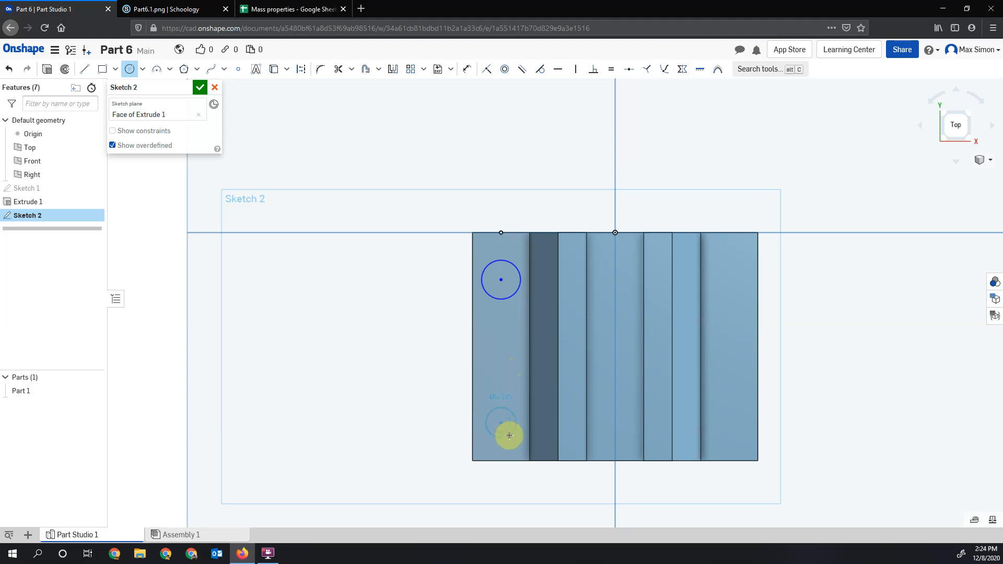
click(509, 436)
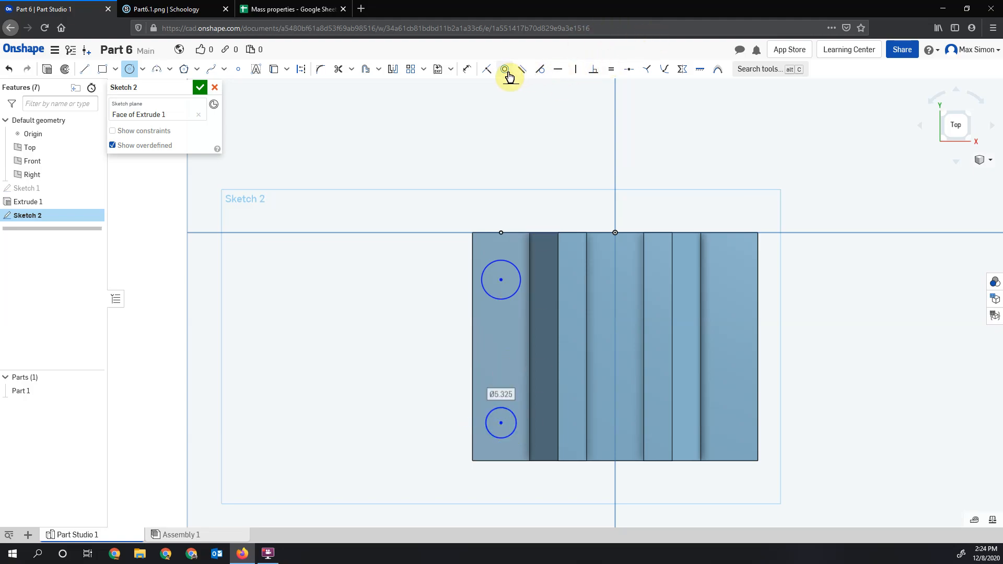
Step: Dimension both circles on the left ledge to a 6 mm diameter
click(468, 70)
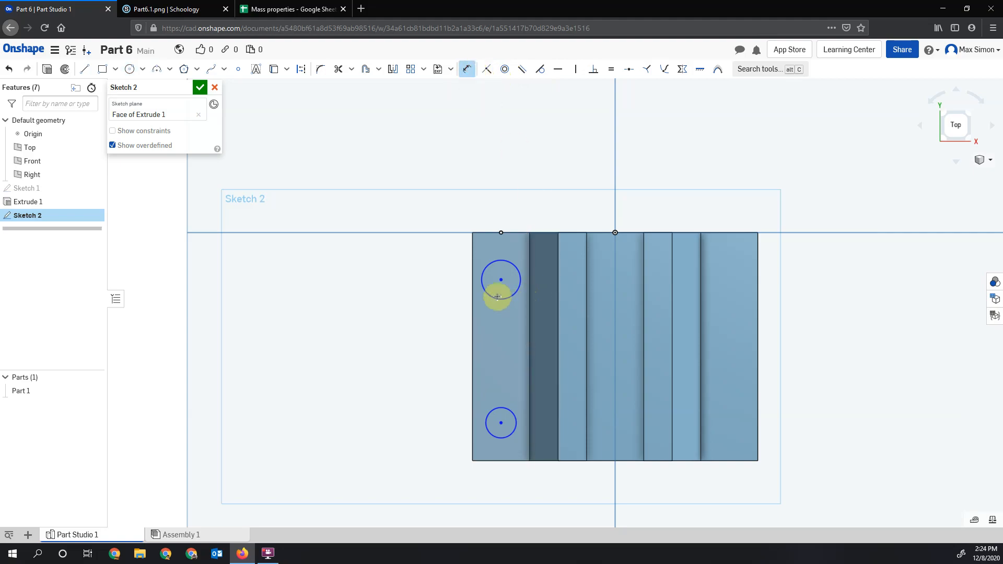
click(484, 287)
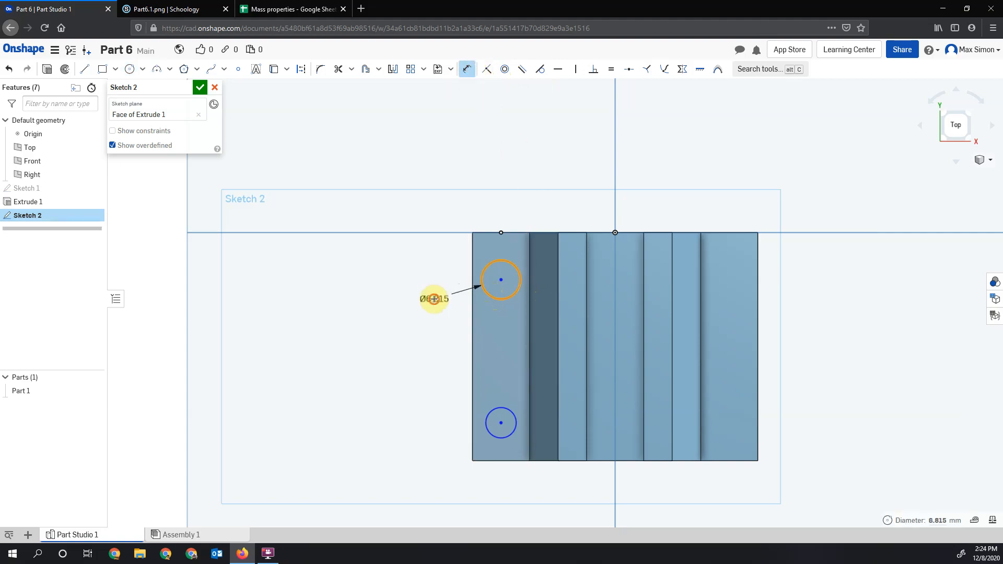
click(434, 299)
text(6)
key(Return)
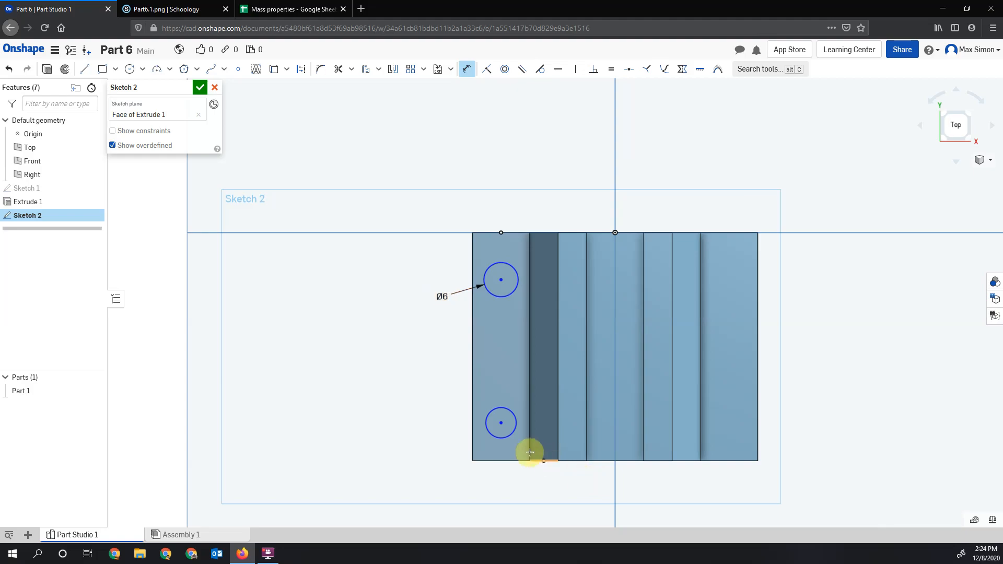
click(486, 422)
click(441, 429)
text(6)
key(Return)
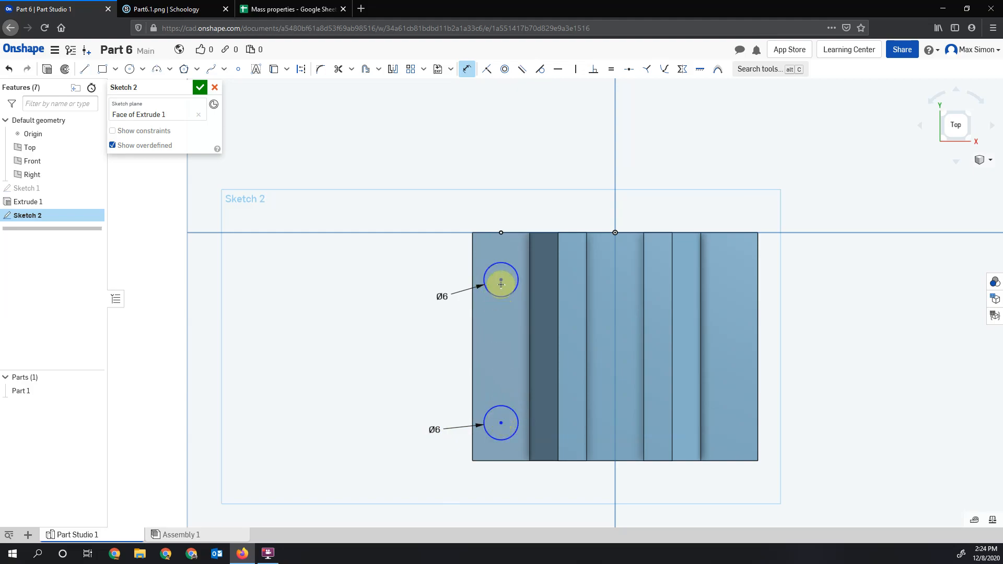
Step: Dimension the horizontal distance from the ledge's outer edge to the upper circle's center
click(470, 275)
click(487, 193)
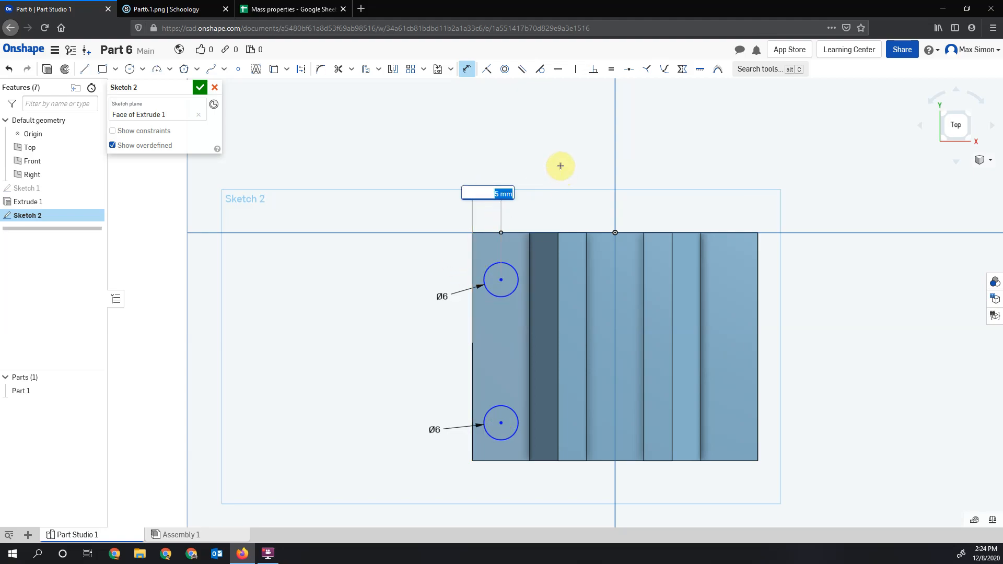
key(Return)
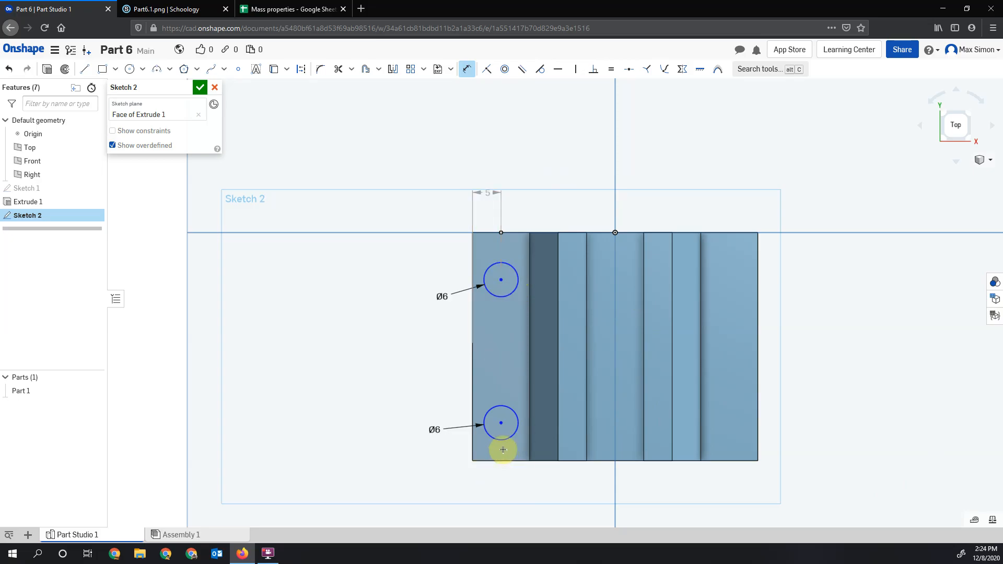
Step: Check the slot length in the Part6.1.png drawing and dimension the overall span across the two circles' outer edges to 24 mm
click(137, 10)
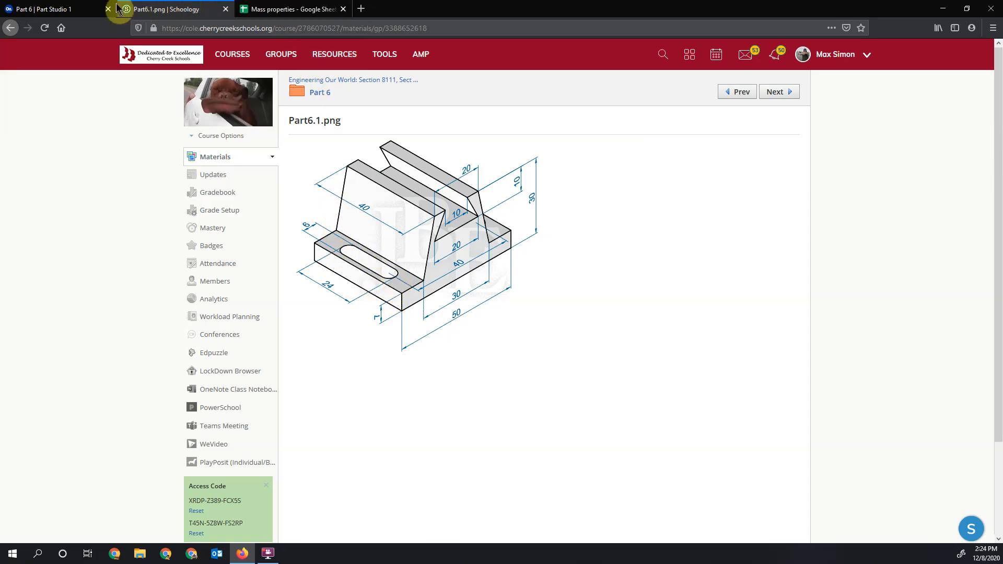
click(83, 11)
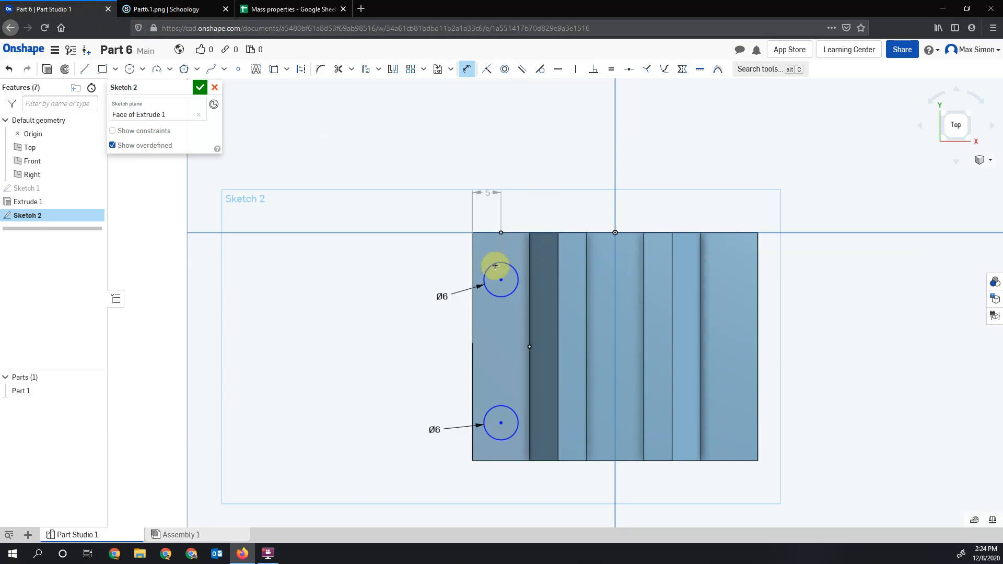
click(501, 260)
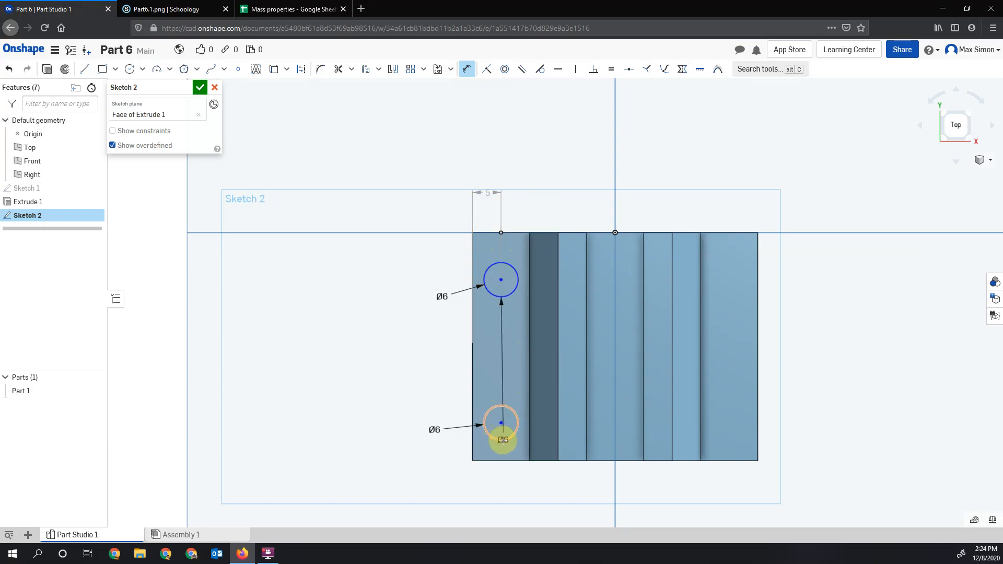
click(502, 440)
click(389, 385)
text(2)
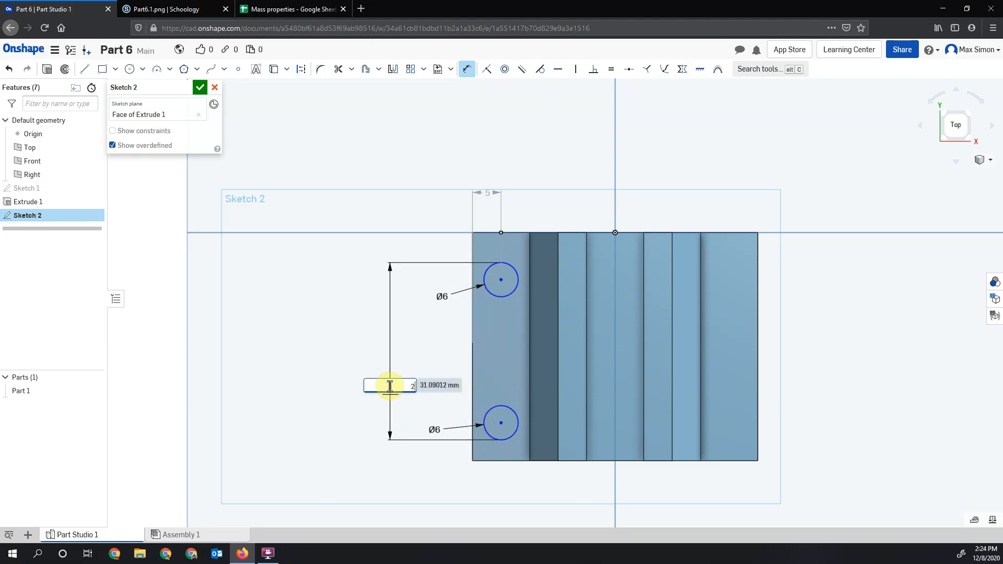
key(Return)
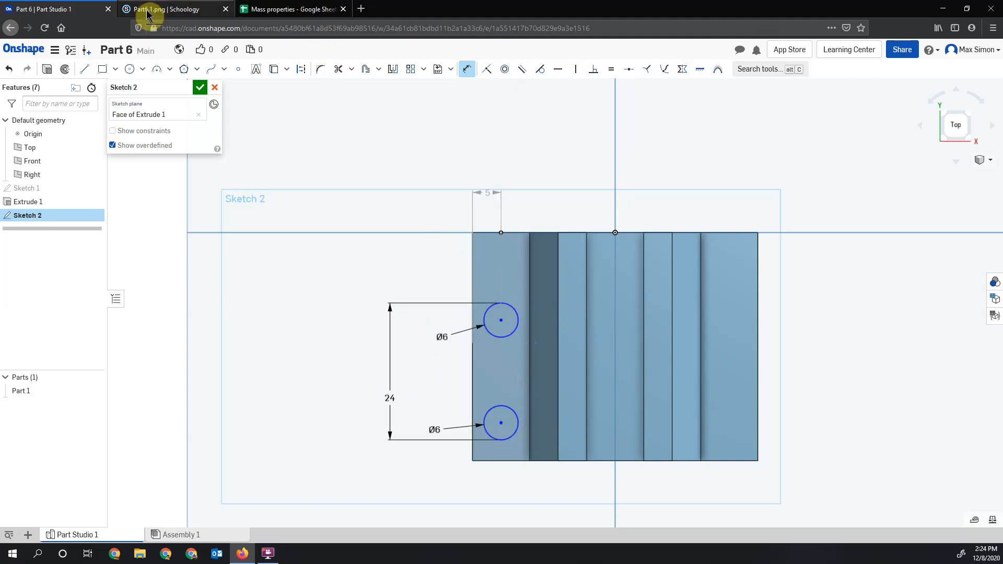
Step: Recheck the Part6.1.png drawing and dimension the gap from the ledge's back edge to the upper circle's near edge as 40-24 mm
click(147, 11)
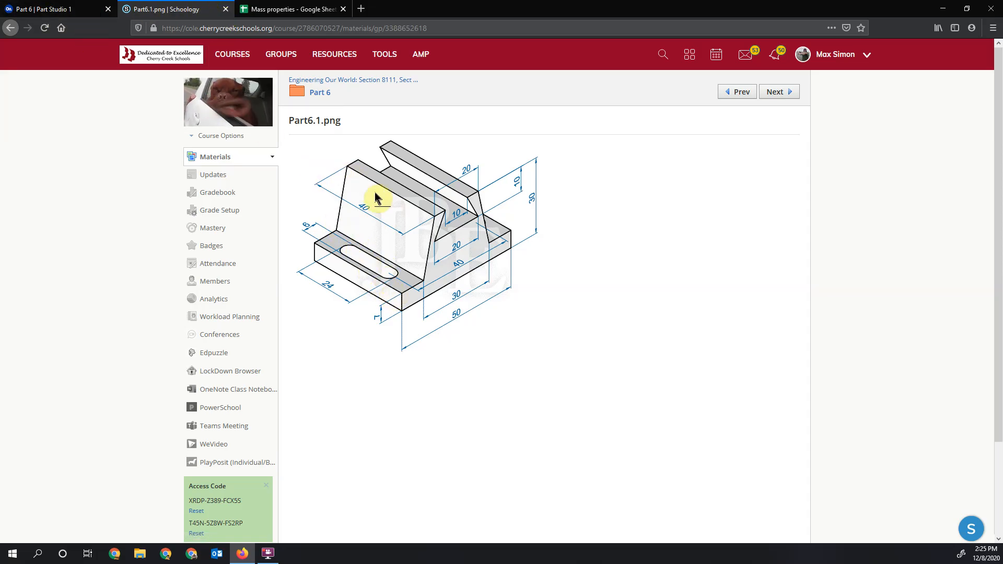
click(79, 9)
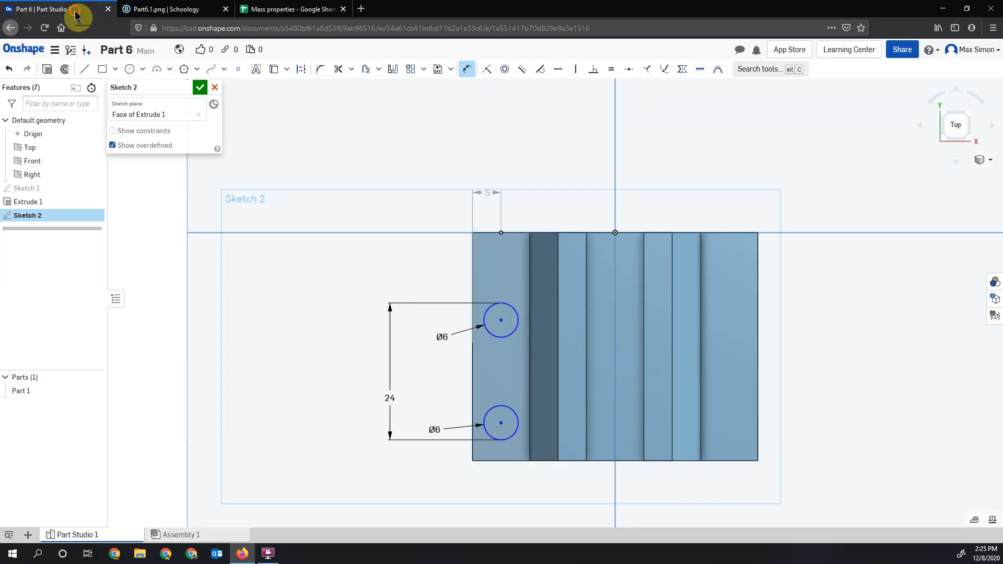
click(504, 301)
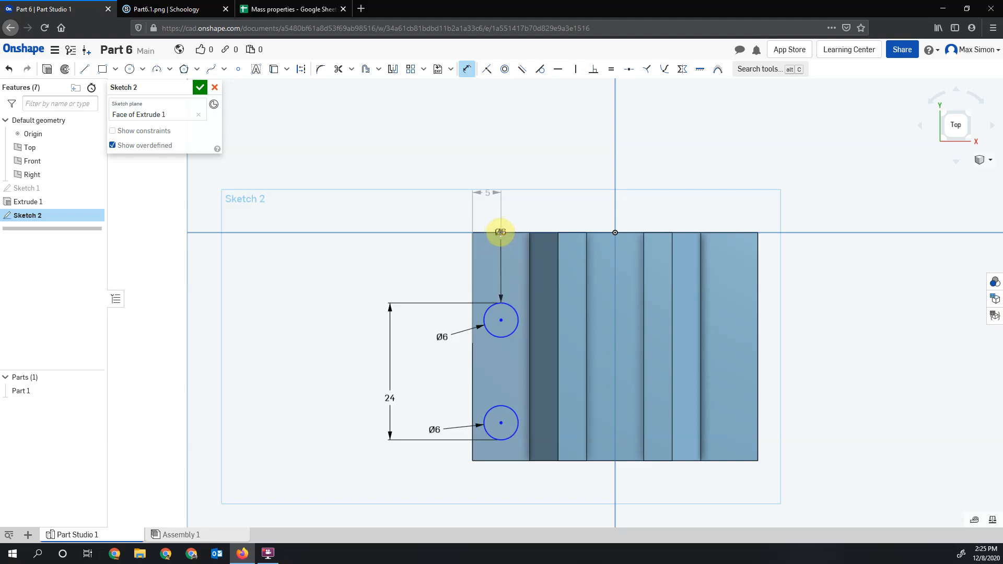
click(403, 234)
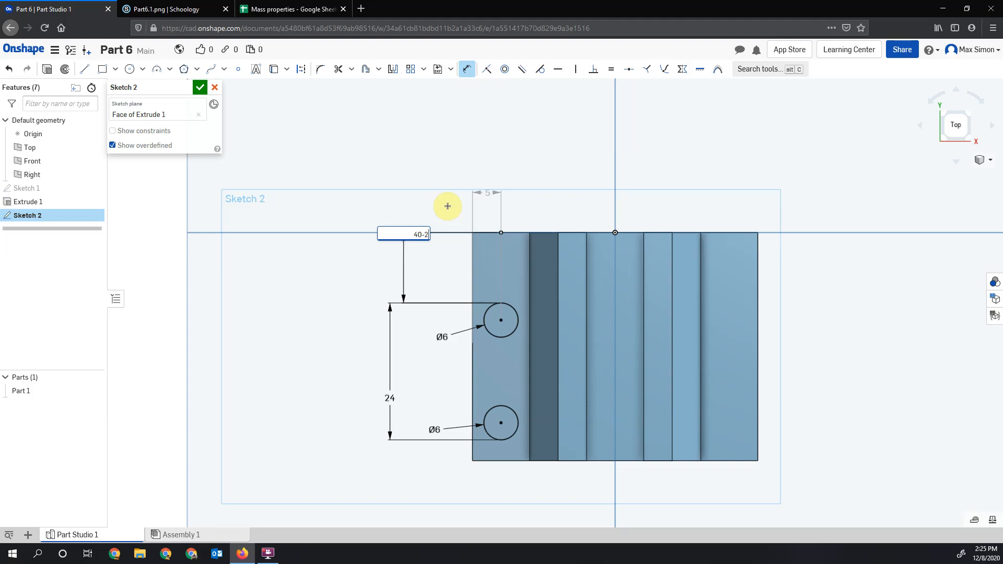
text(40-24)
key(Return)
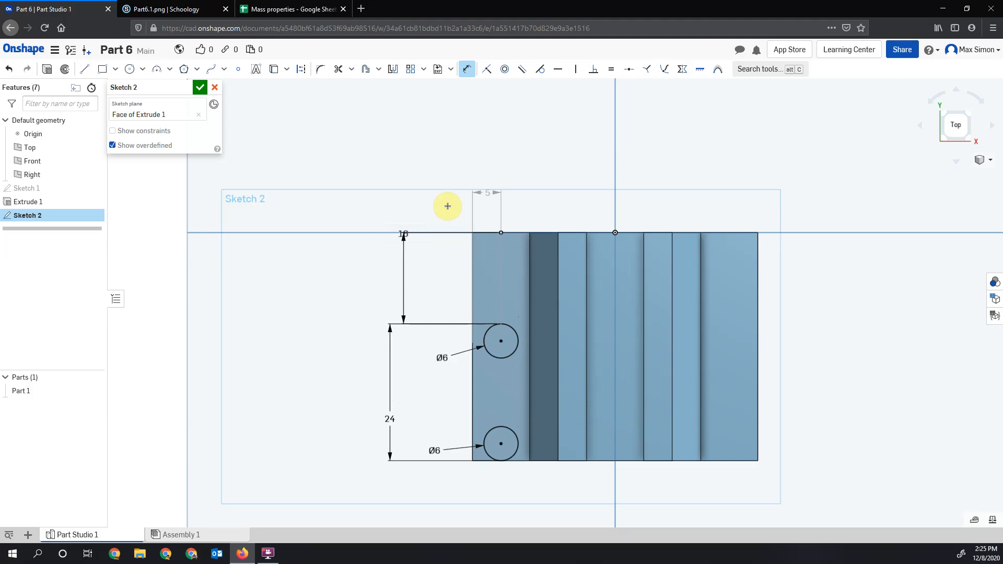
Step: Change the gap dimension between the ledge's back edge and the upper circle to 16/2 mm
click(403, 233)
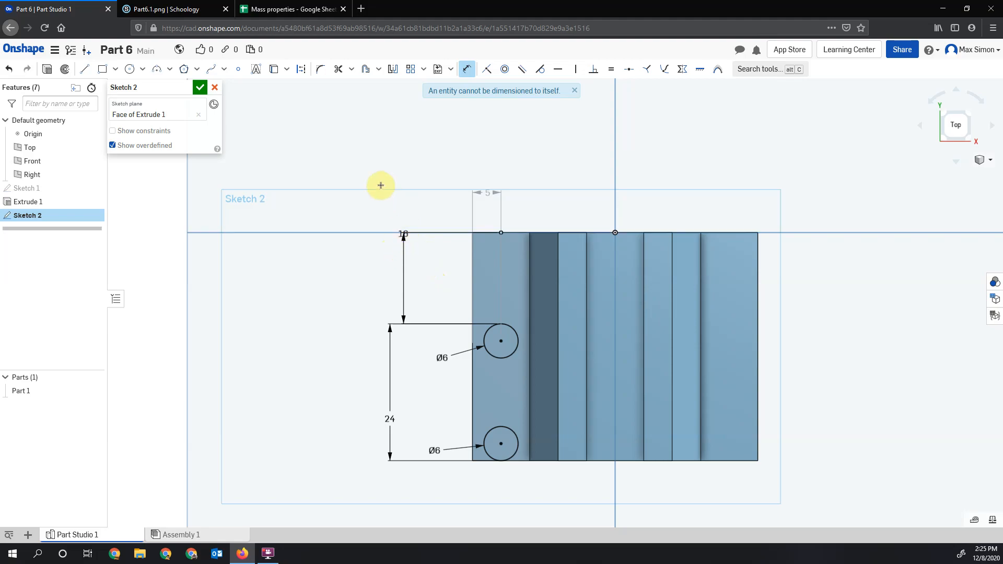
click(575, 88)
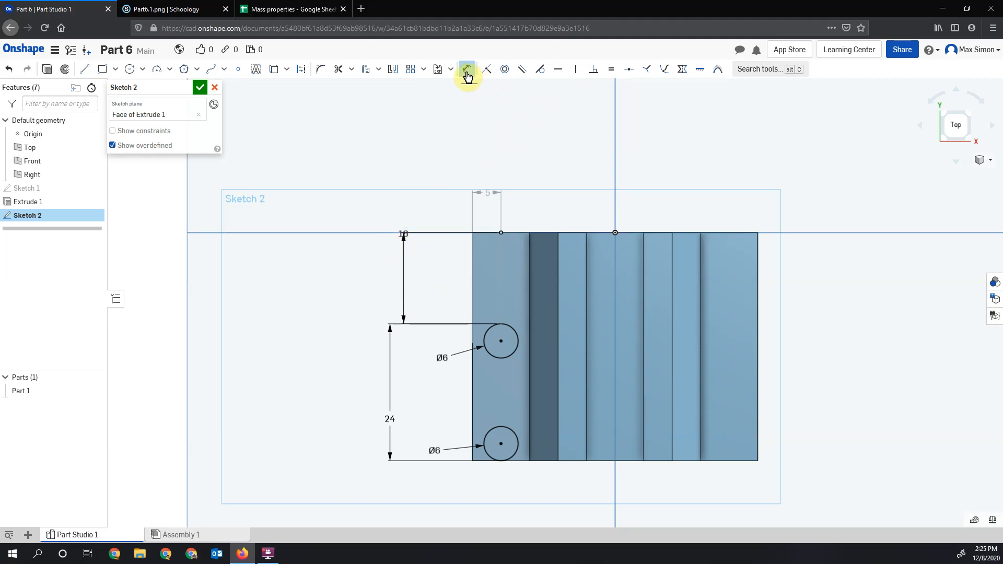
click(403, 233)
double_click(405, 234)
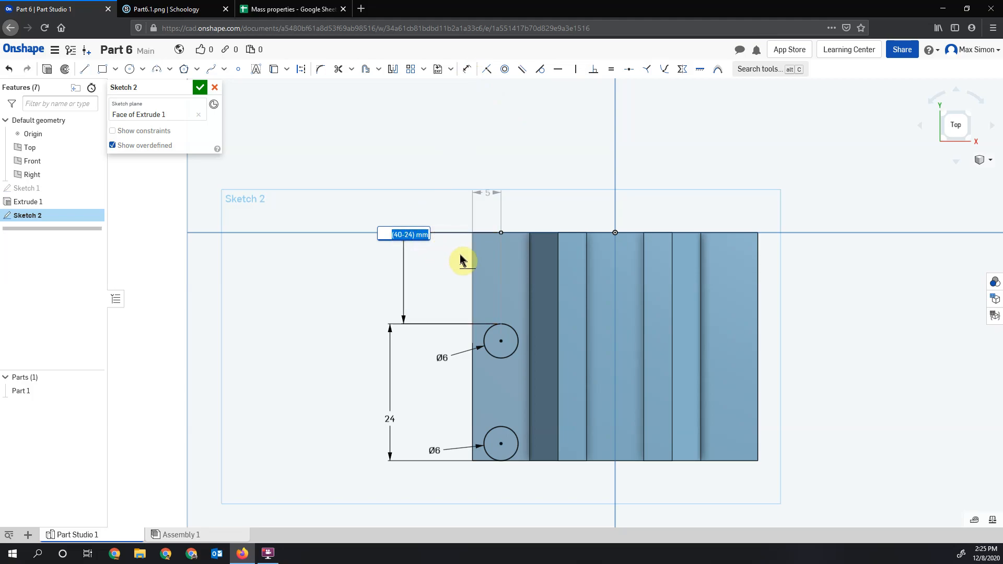
text(16/2)
key(Return)
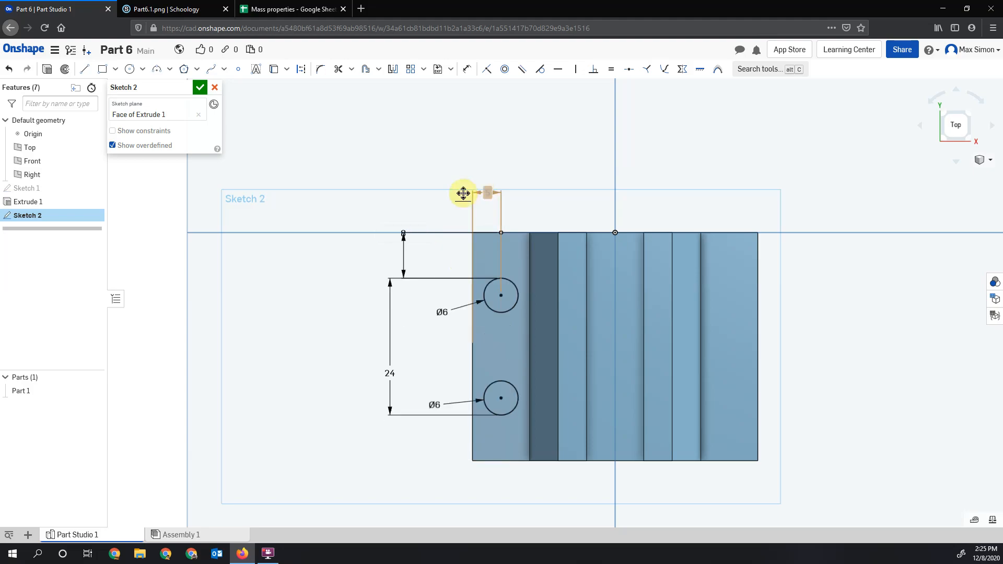
click(501, 233)
click(421, 293)
click(507, 308)
click(501, 418)
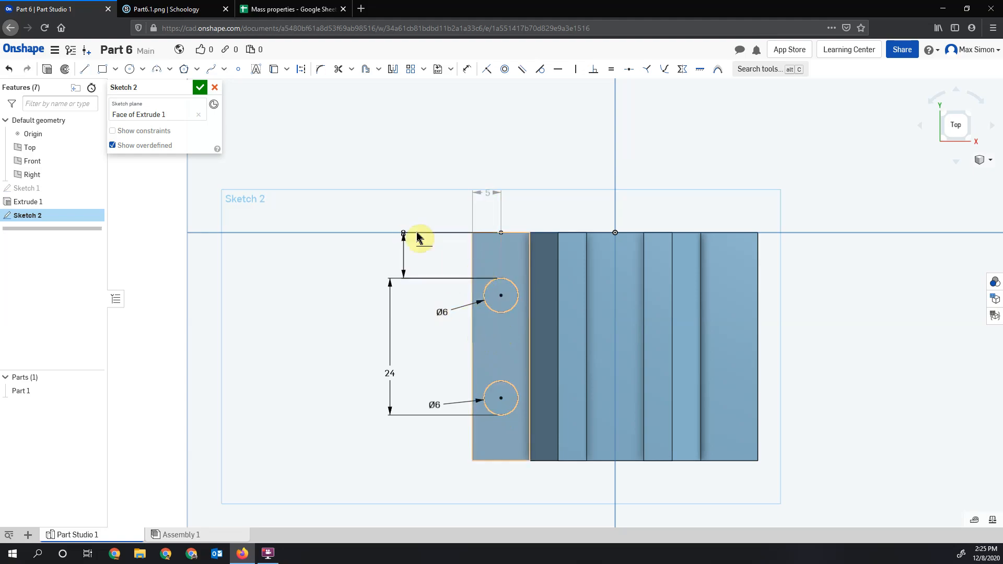
Step: Join the two circles with vertical lines about 18 mm long along both sides and trim away their inner arcs to form the slot
click(86, 71)
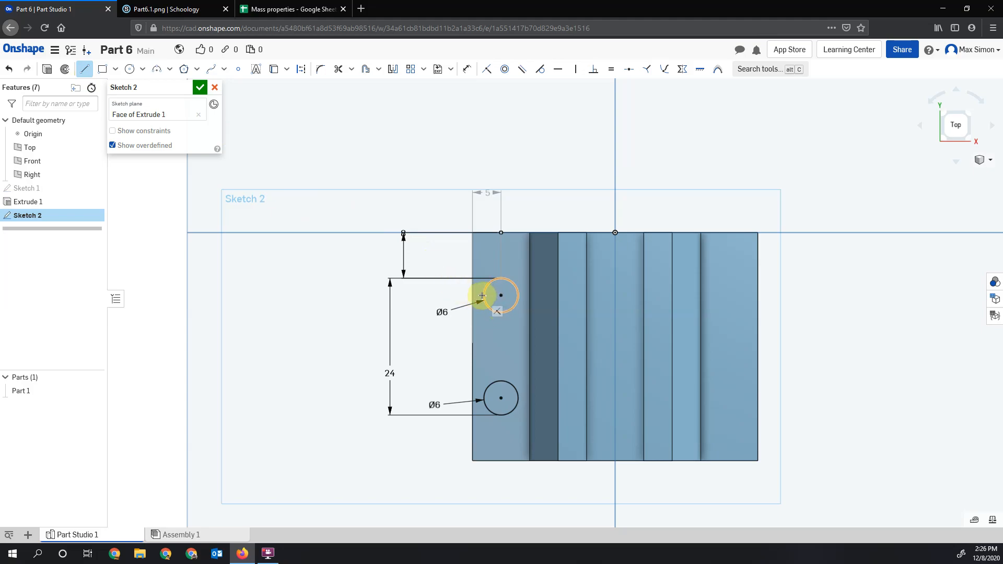
drag(483, 296, 484, 399)
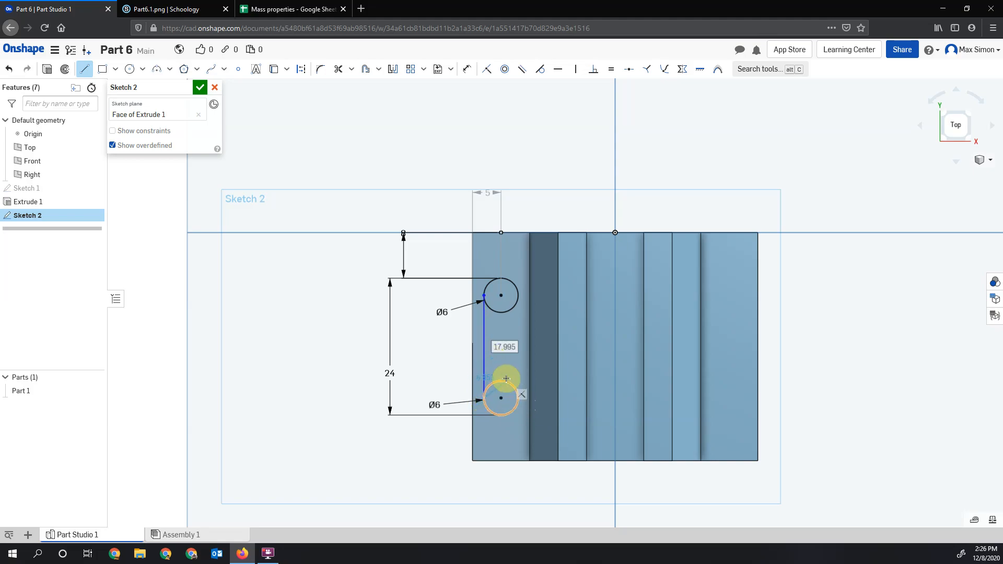
click(85, 70)
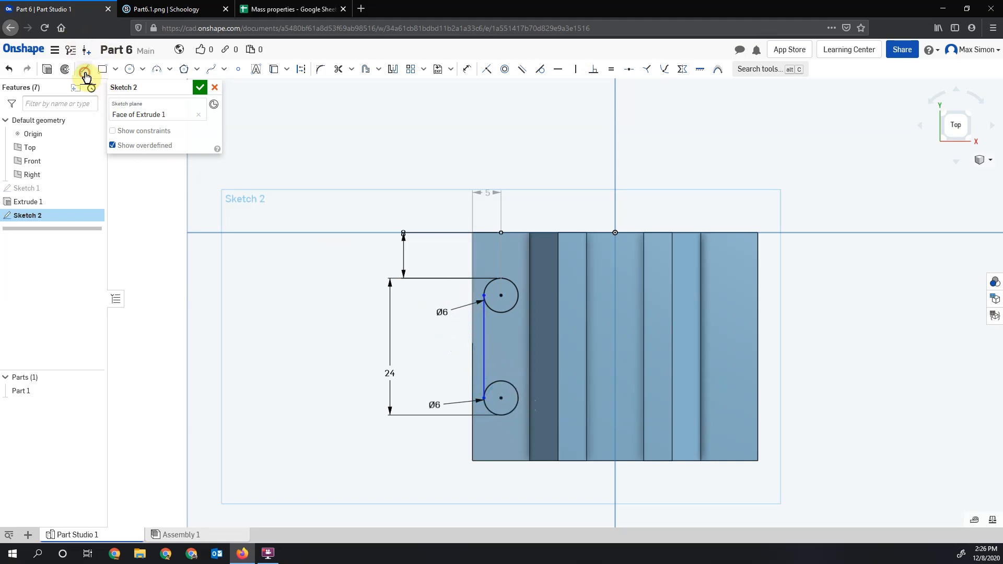
click(85, 70)
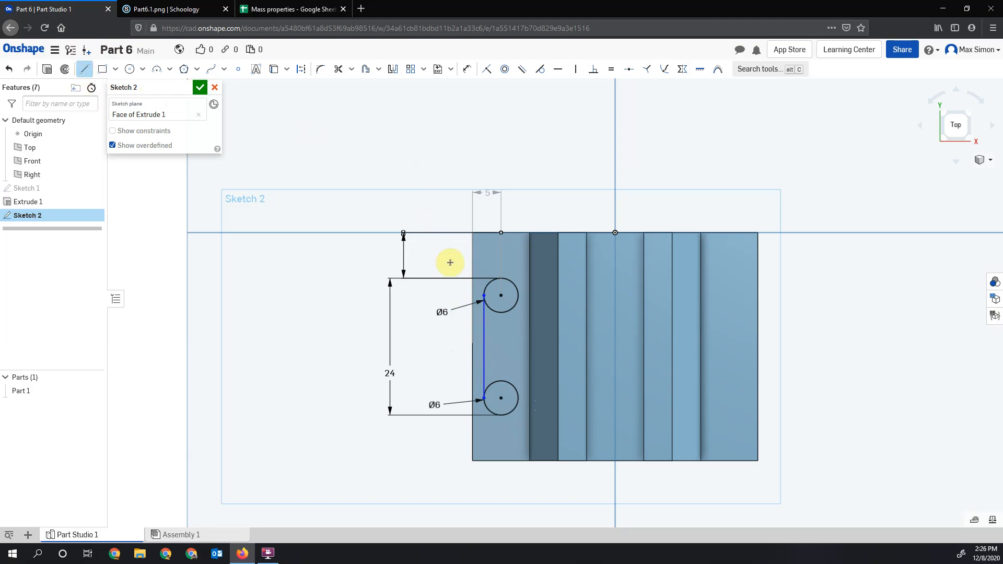
click(519, 295)
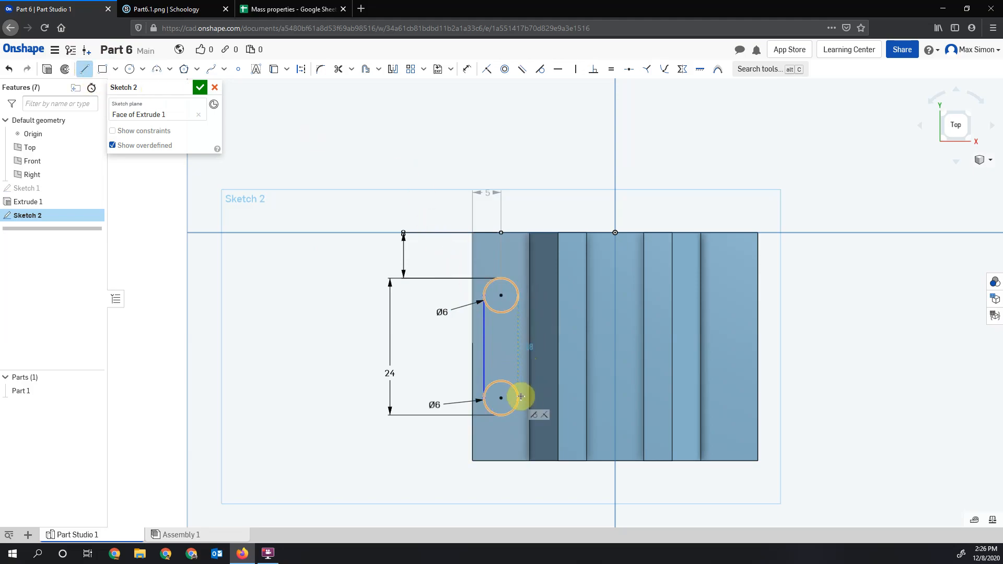
click(518, 399)
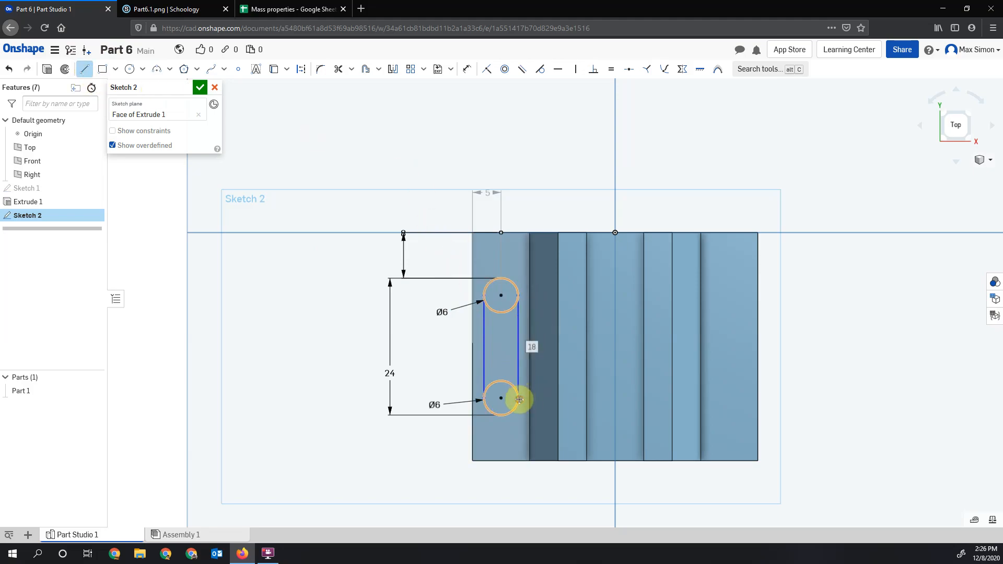
click(337, 69)
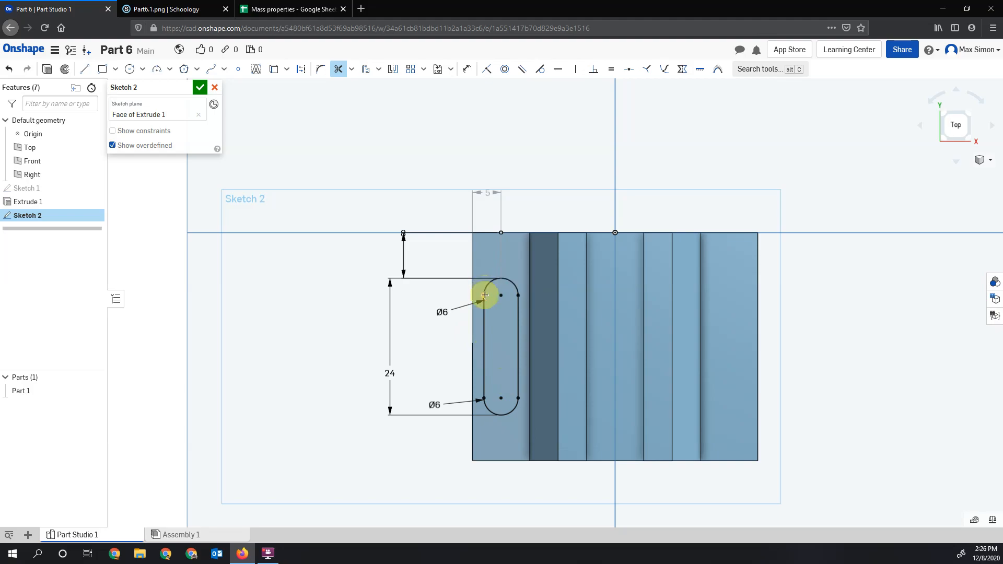
scroll(484, 287, up, 5)
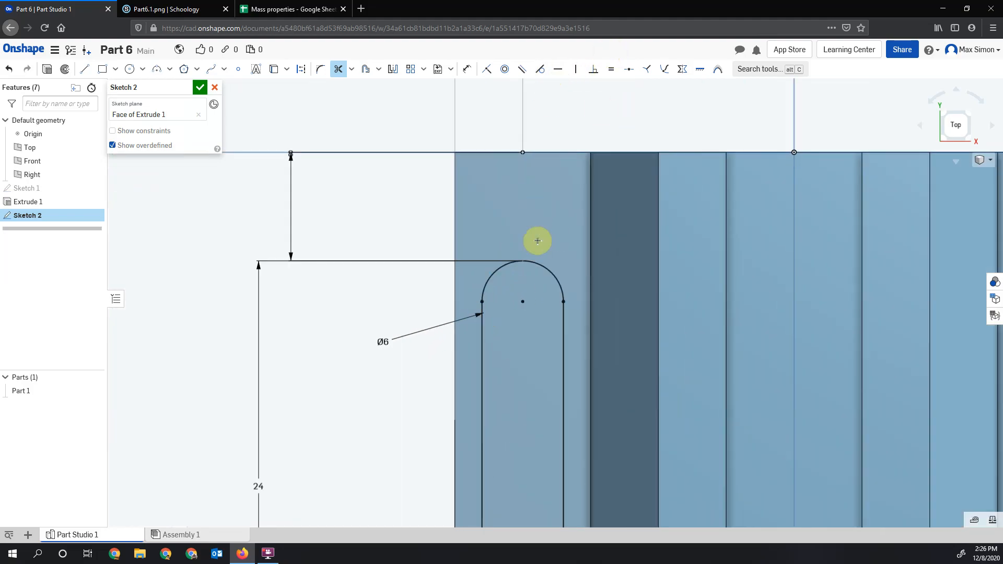
click(483, 291)
click(484, 312)
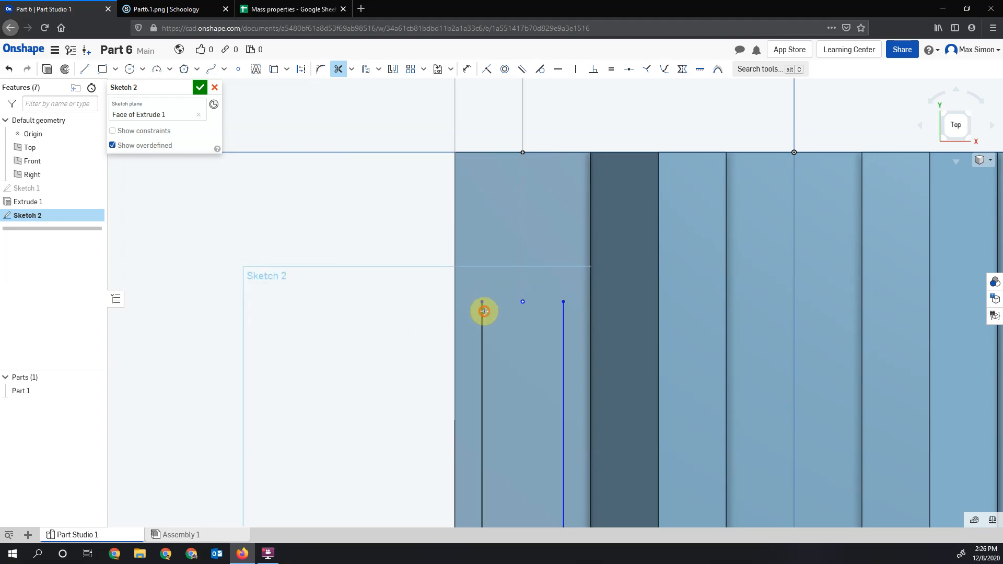
key(ctrl+z)
key(ctrl+z)
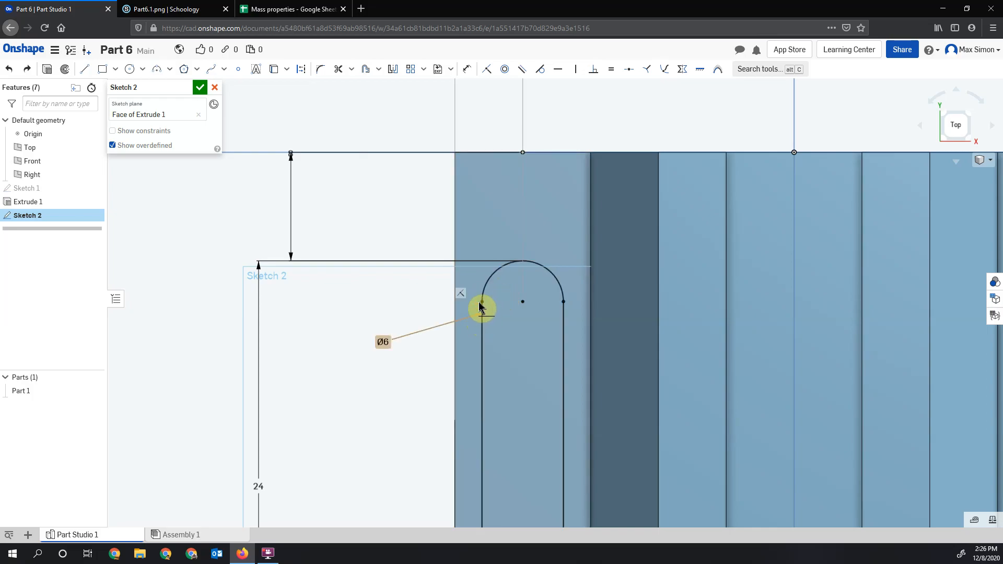
Step: Finish the slot sketch on the left ledge and select that sketch
click(562, 291)
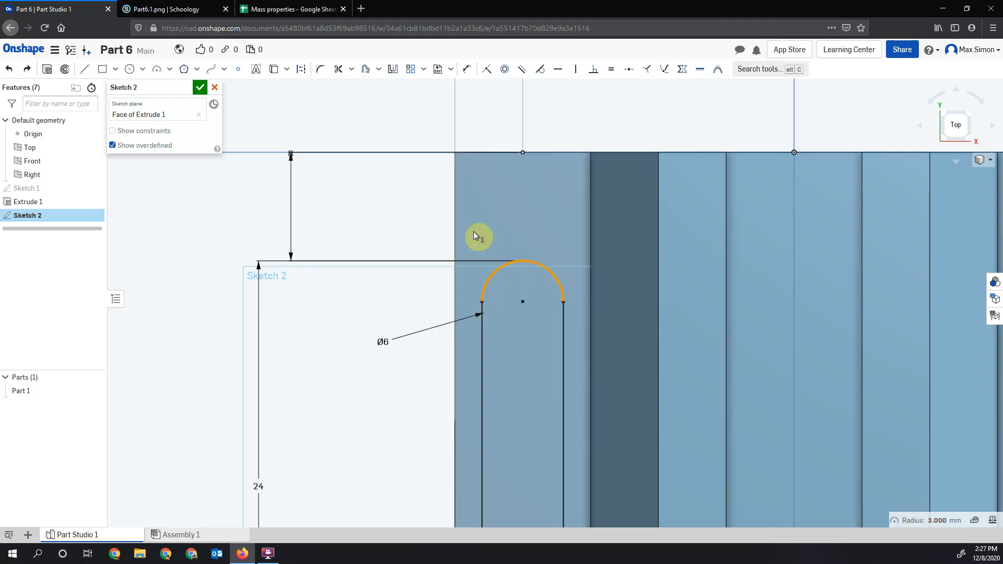
scroll(550, 405, down, 3)
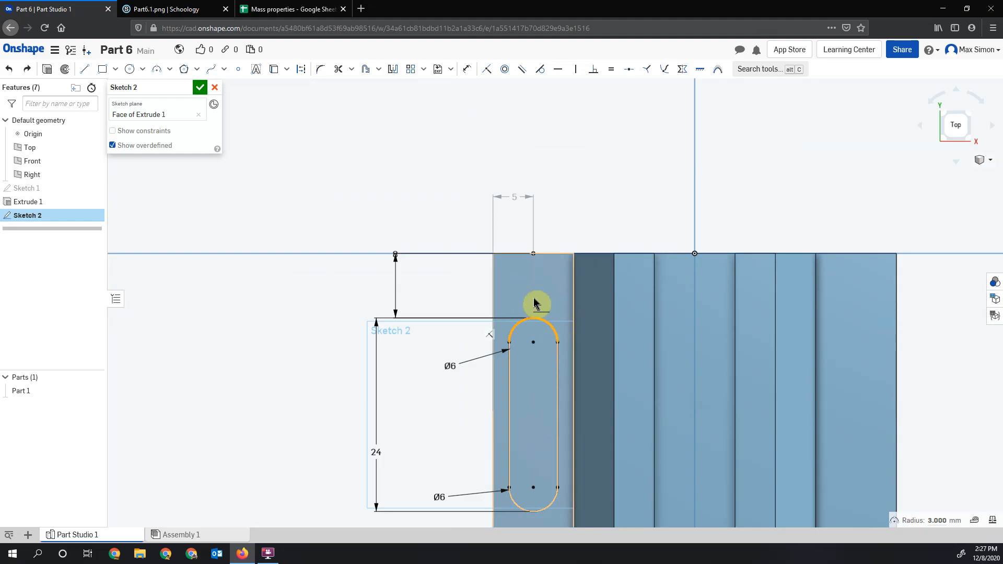
click(202, 88)
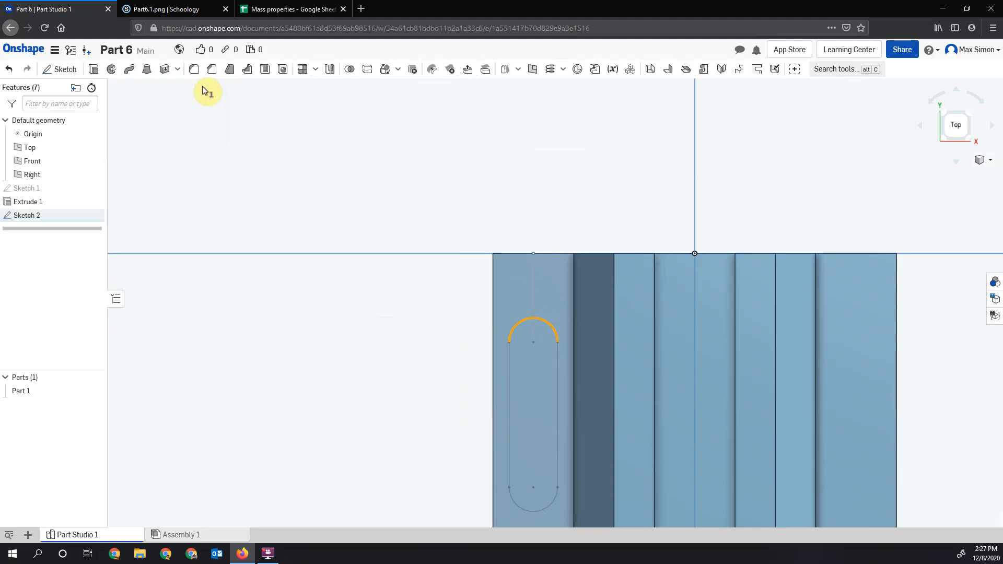
click(53, 215)
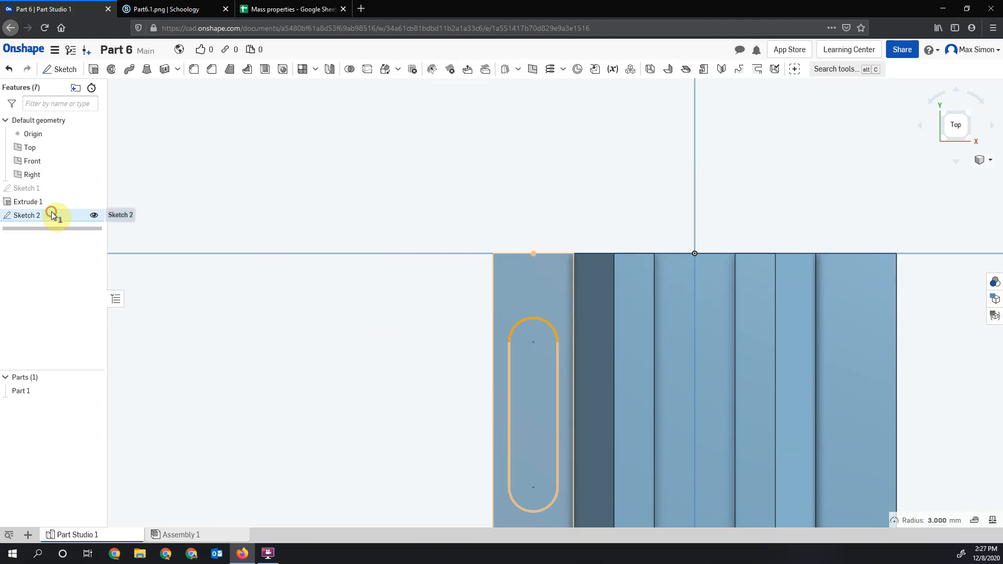
Step: Cut the slot sketch through the base ledge with an Extrude set to Remove and the Up to next end type
click(93, 71)
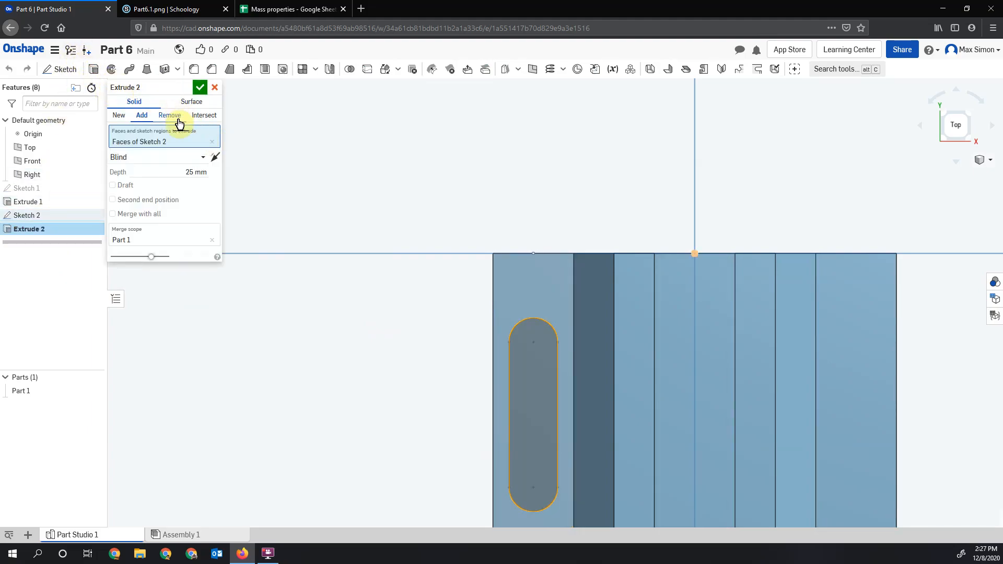
right_drag(331, 427, 382, 379)
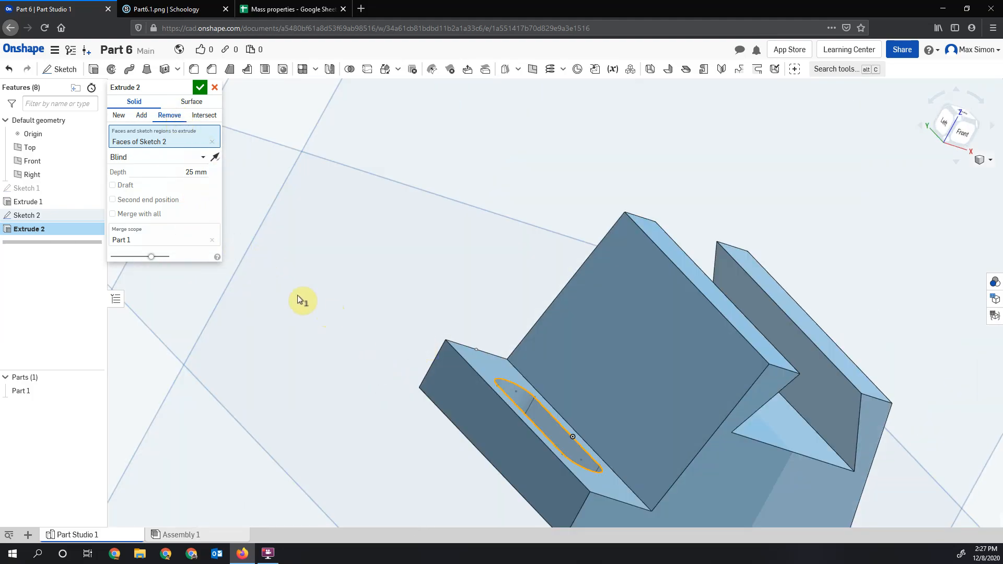
click(201, 157)
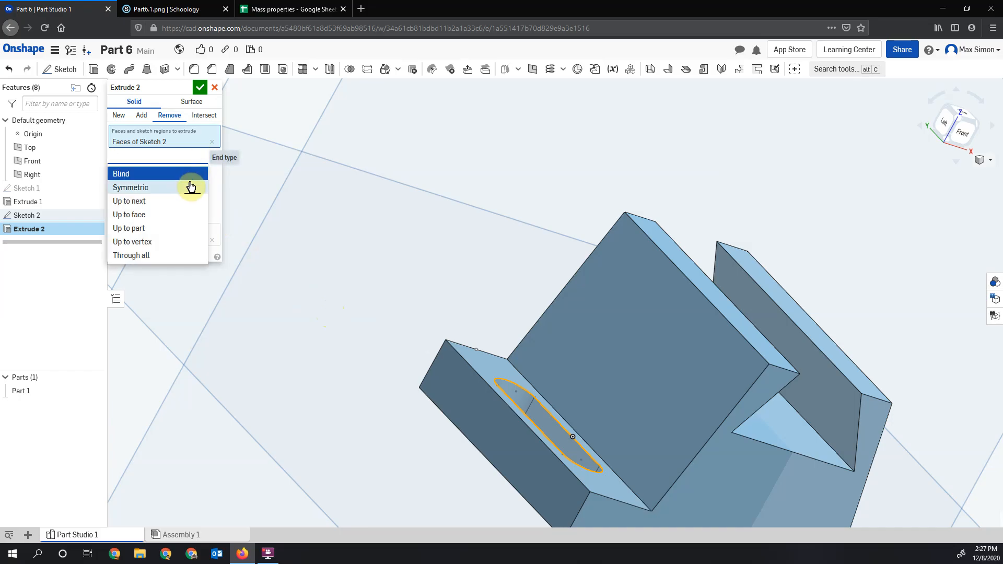
click(185, 201)
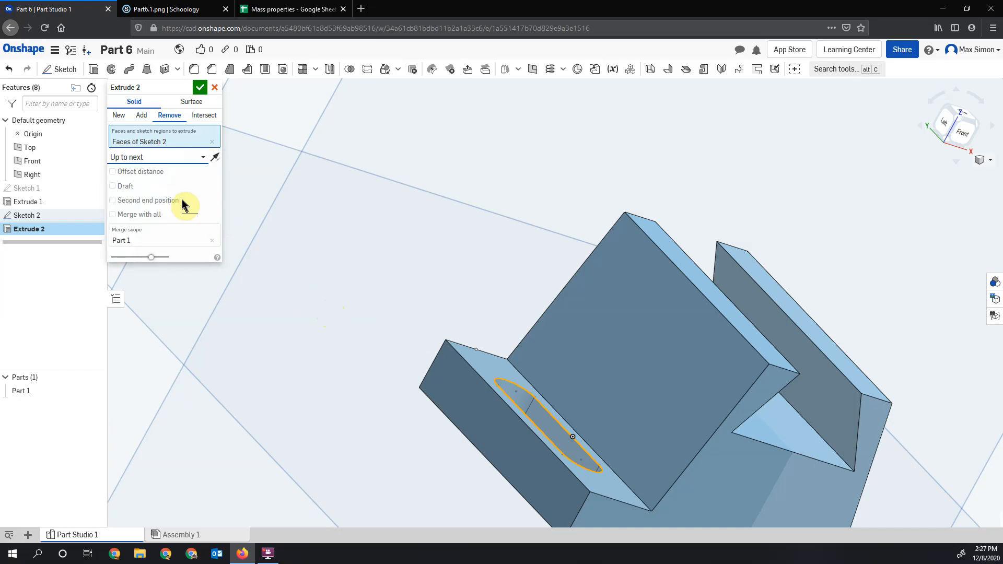
right_drag(478, 469, 446, 487)
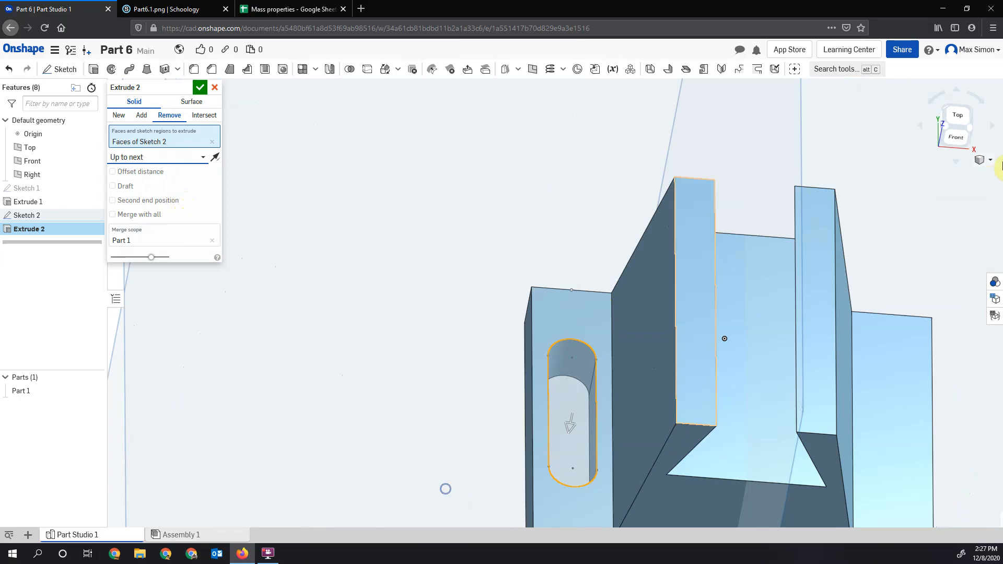
click(200, 87)
right_drag(761, 343, 991, 449)
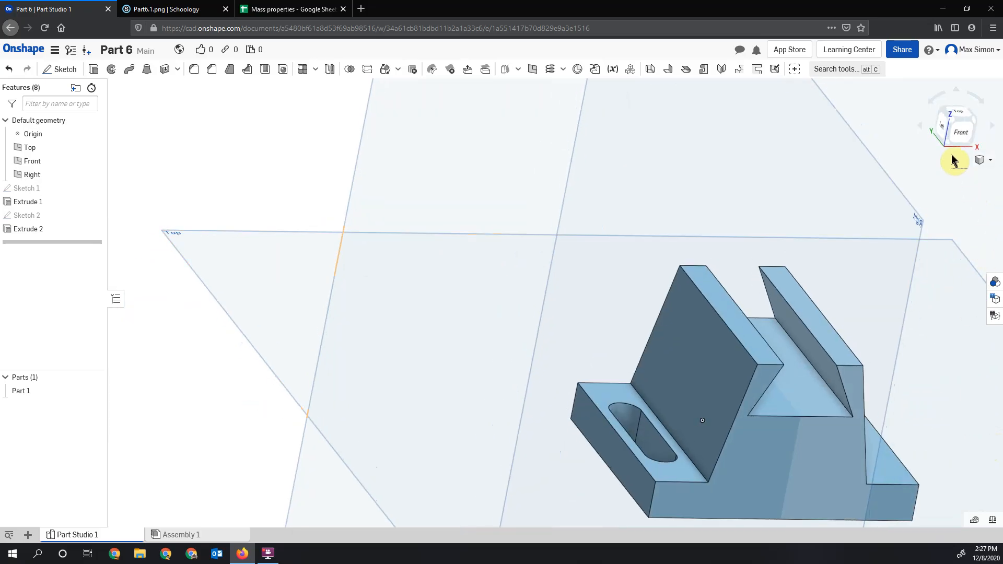
click(964, 139)
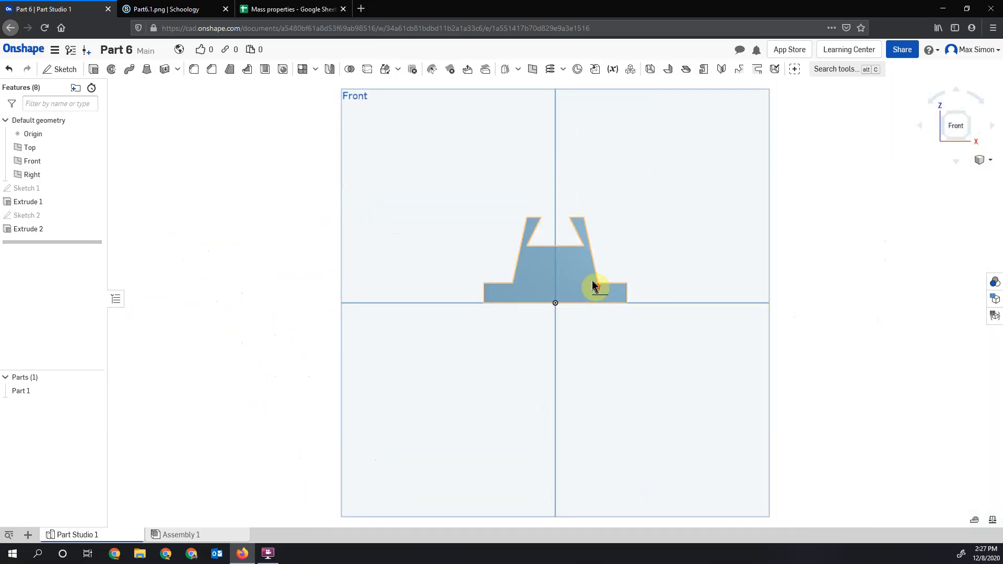
scroll(593, 287, down, 4)
mouse_move(546, 269)
right_down()
mouse_move(552, 286)
mouse_move(560, 265)
right_up()
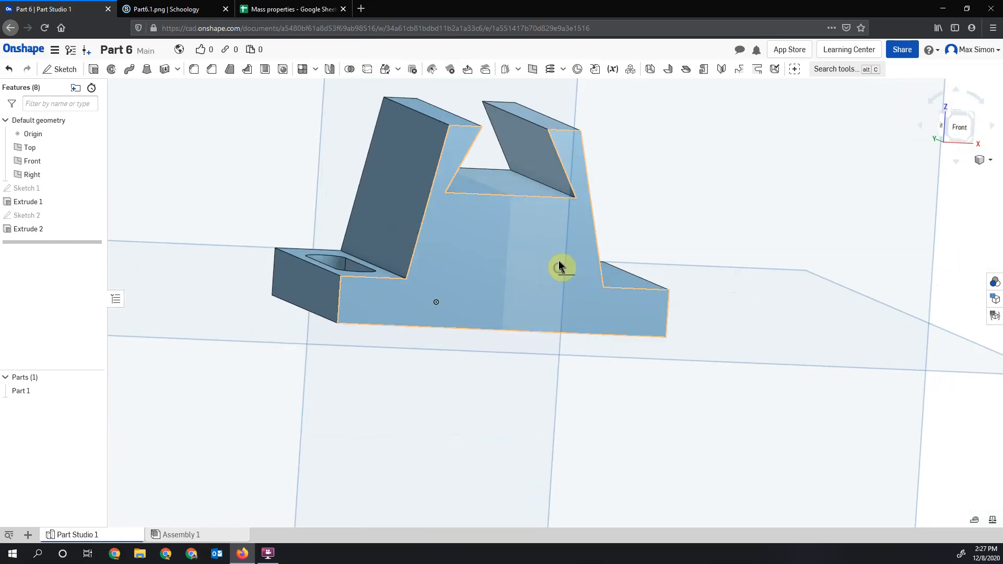